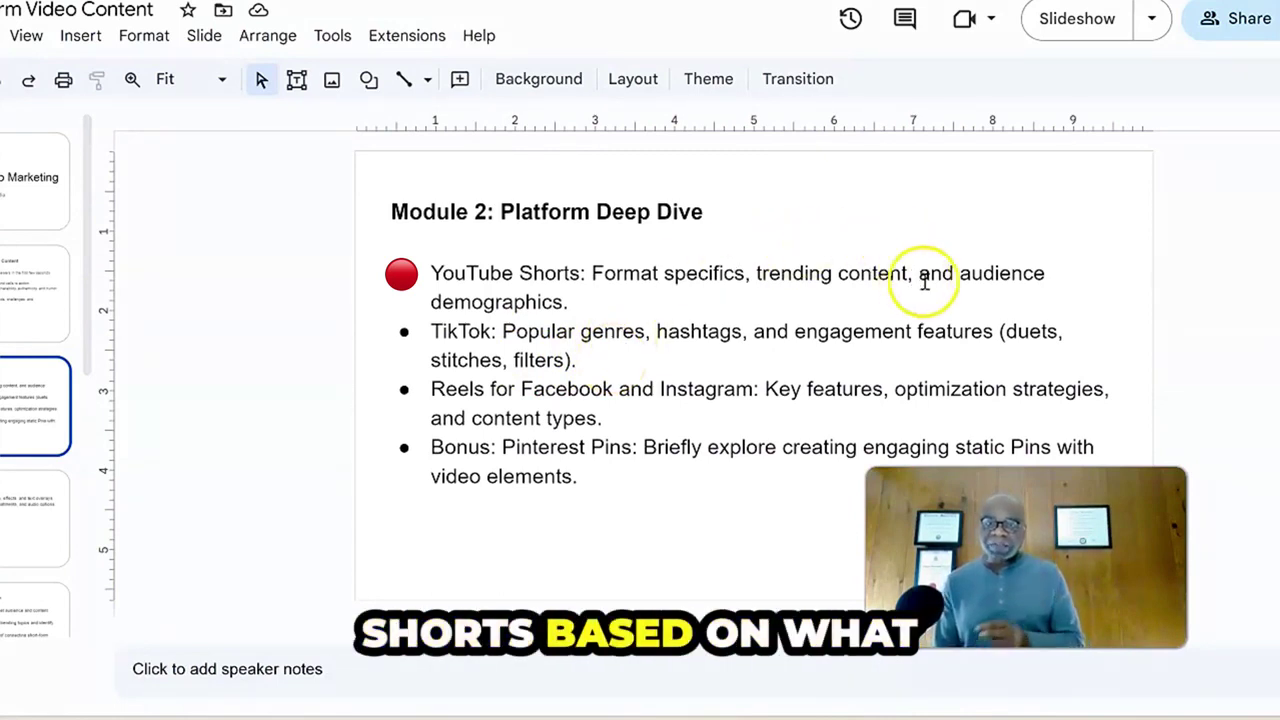
left_click_drag(962, 274, 986, 330)
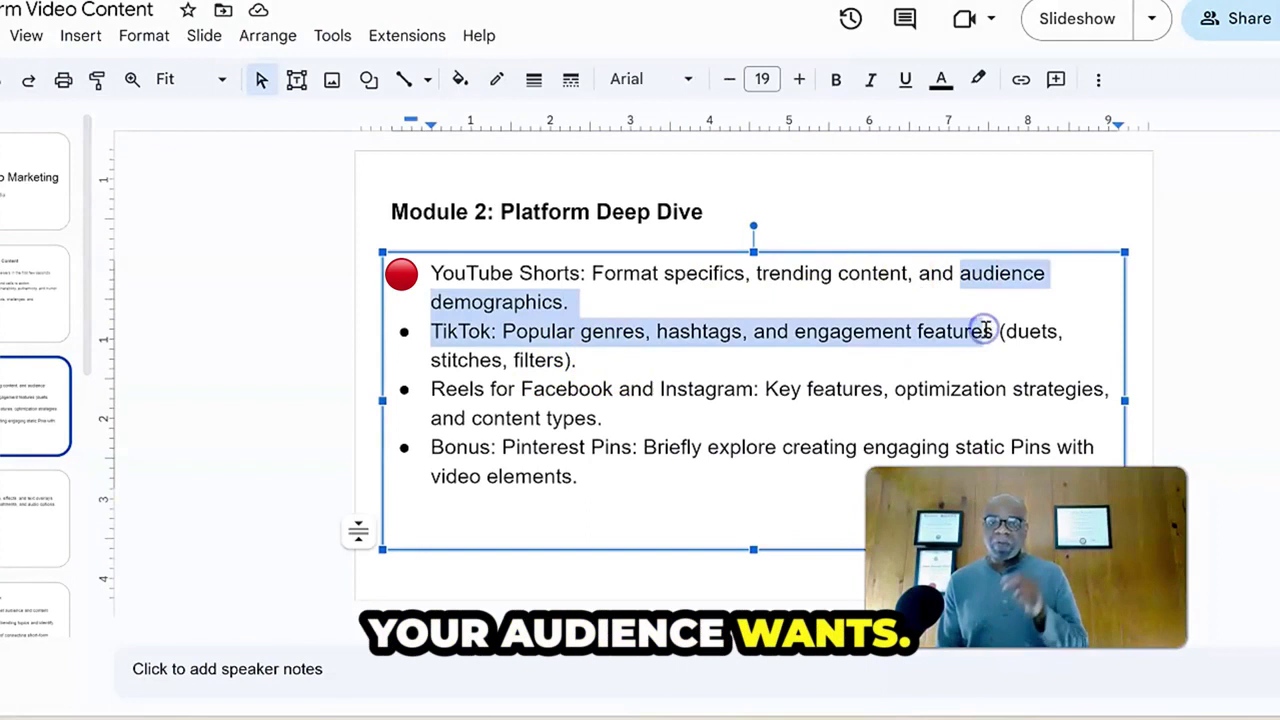
left_click(925, 328)
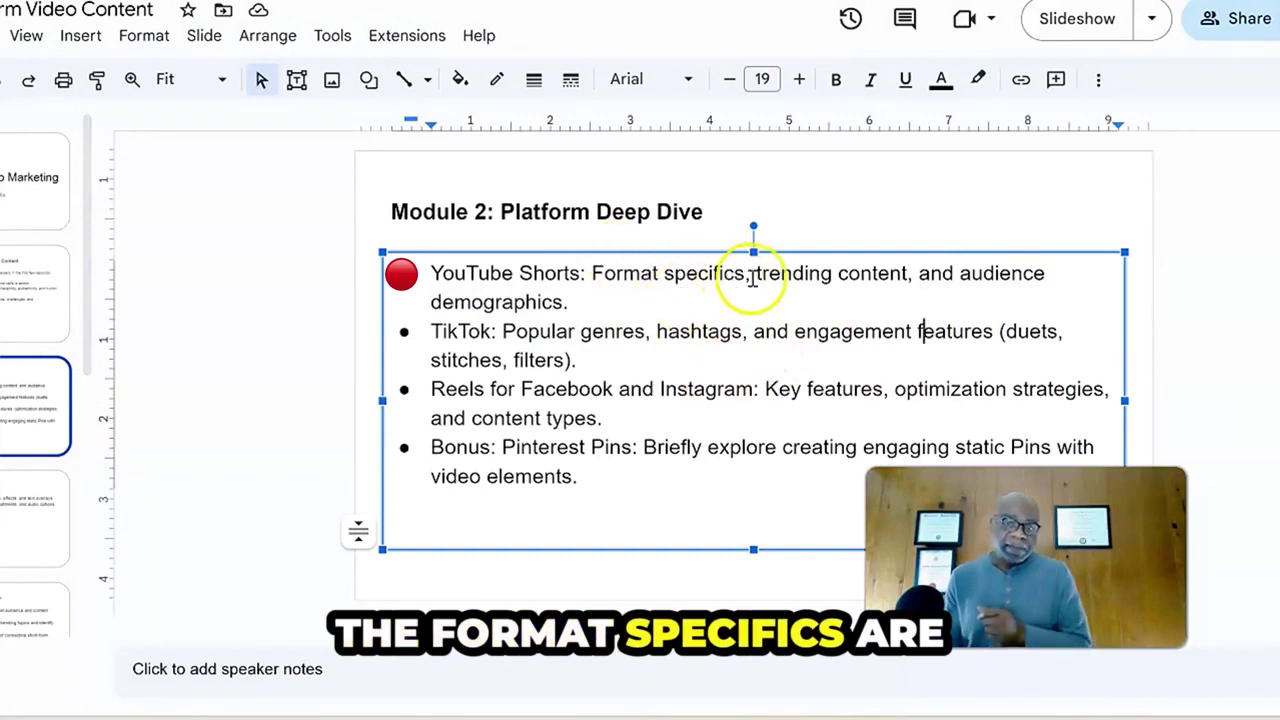
left_click_drag(738, 273, 616, 262)
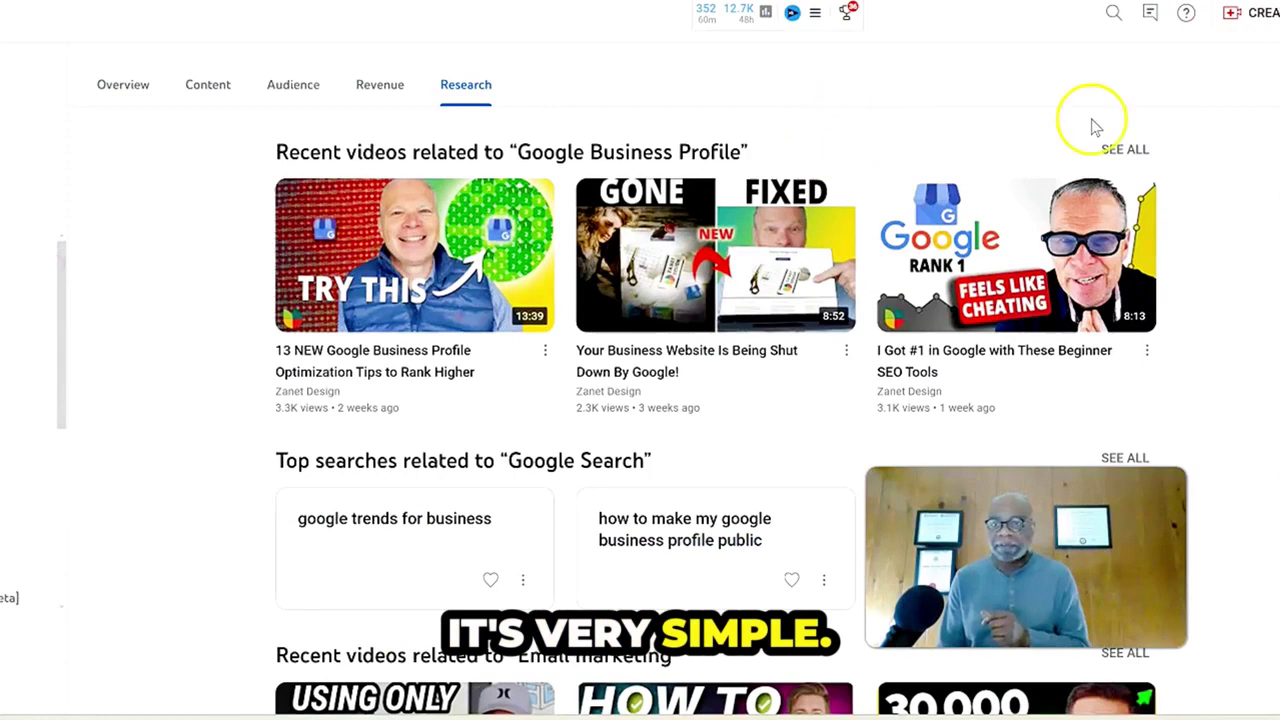
Start a new YouTube video upload and add the "google my business as a social media platform" video file.
left_click(1252, 12)
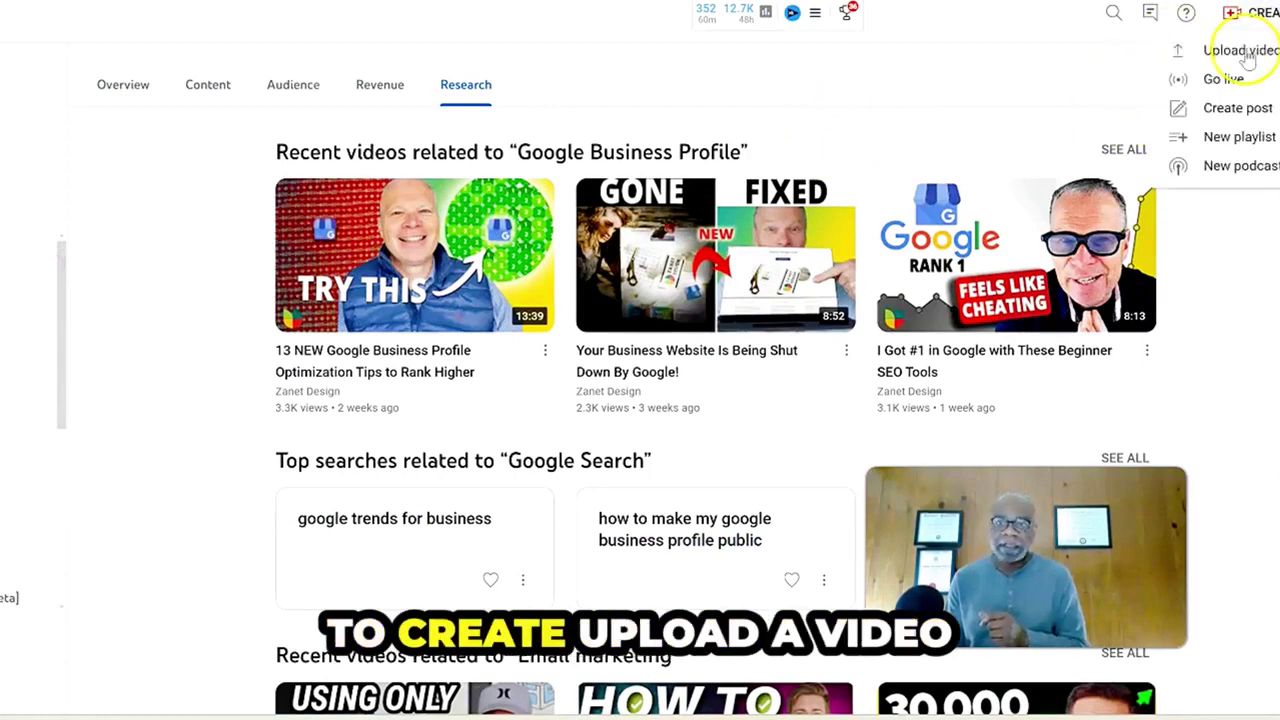
left_click(1240, 52)
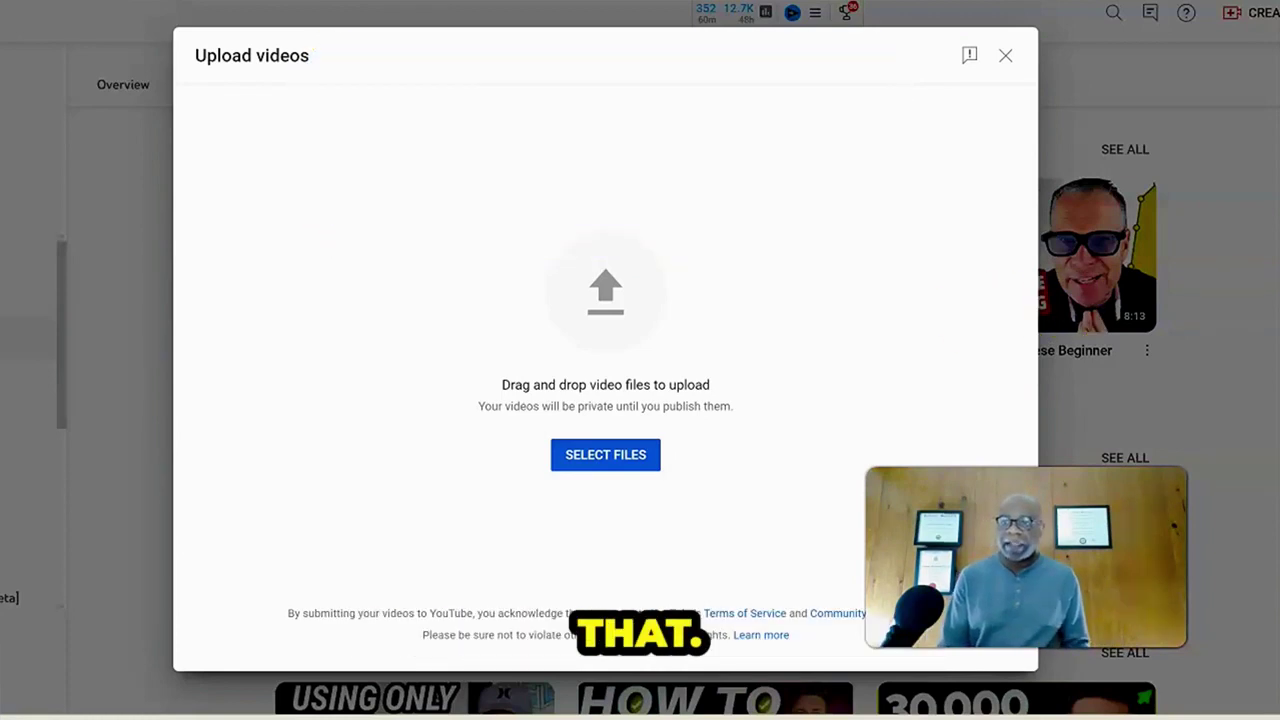
left_click_drag(800, 231, 563, 259)
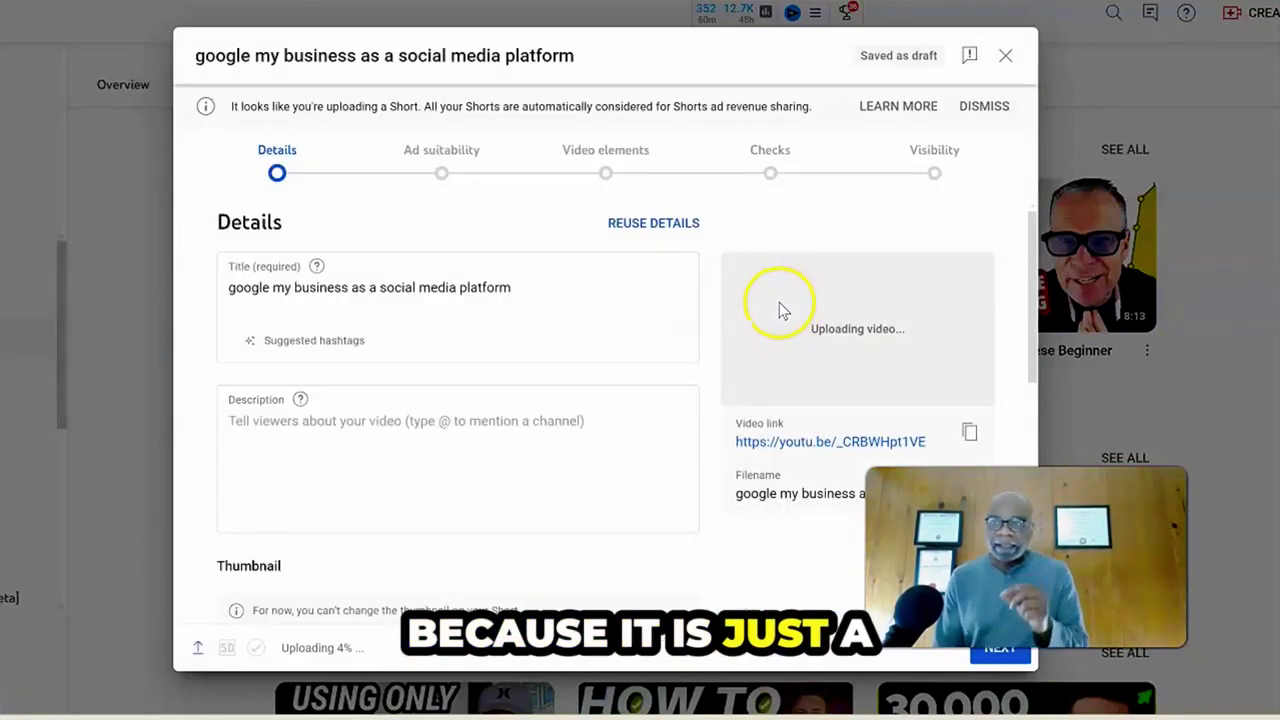
Review the Short's title, suggested hashtags and description fields in the upload details.
left_click(654, 281)
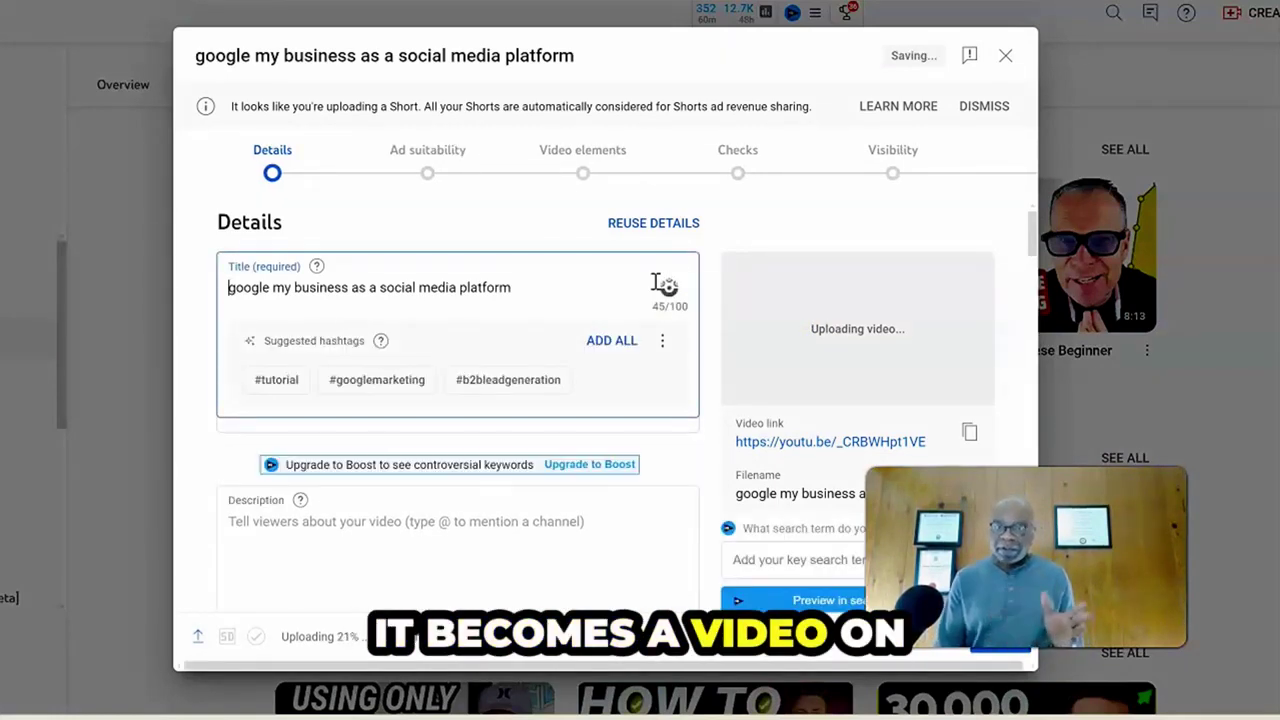
left_click(605, 262)
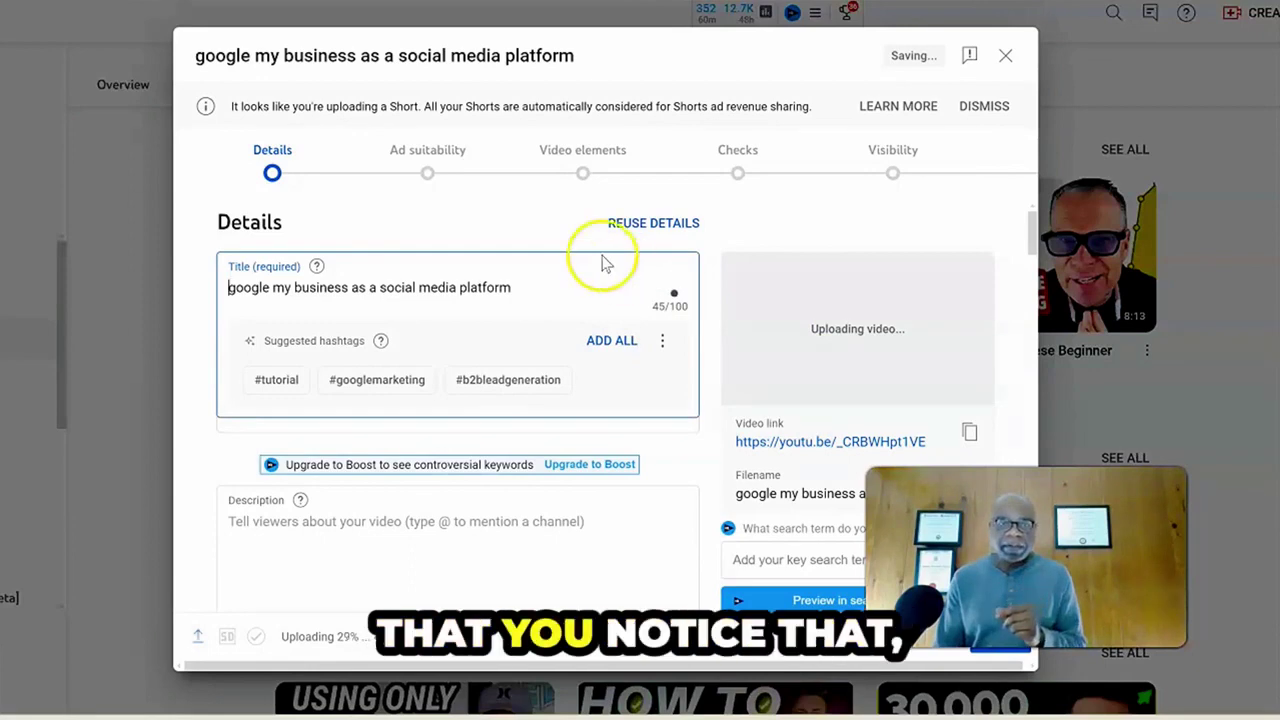
left_click(350, 168)
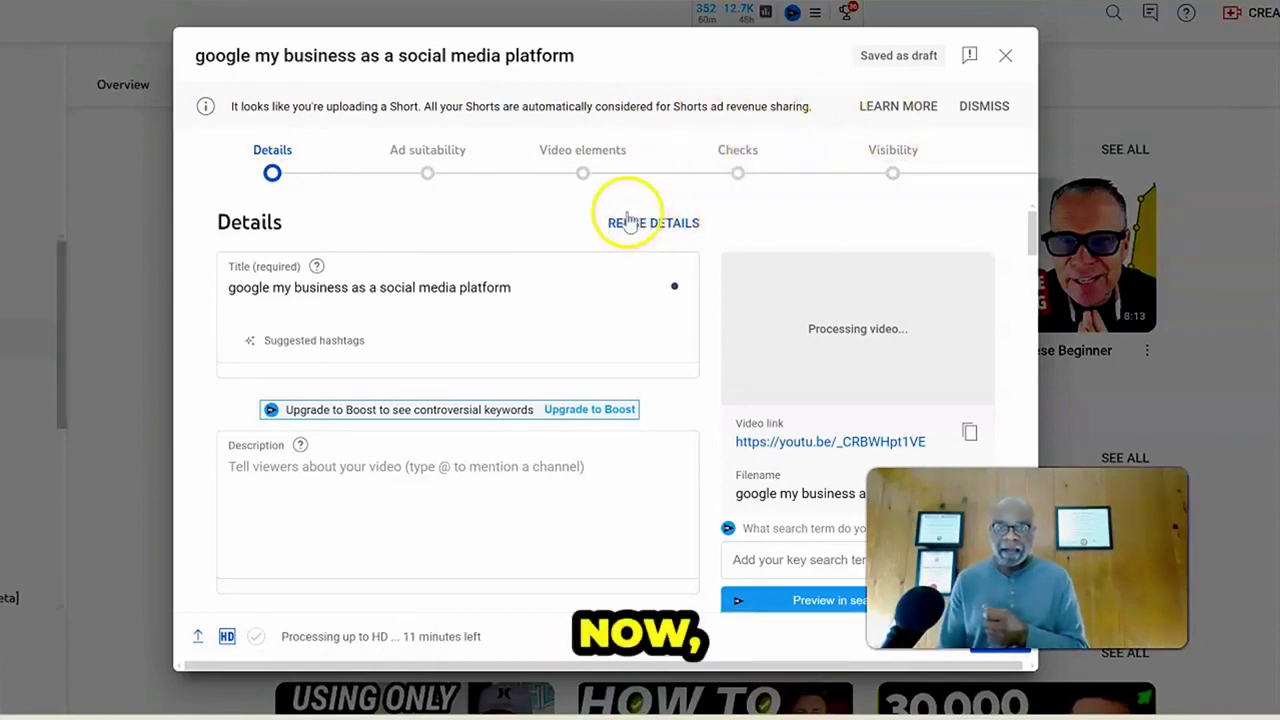
scroll(560, 210, "down", 3)
scroll(486, 229, "up", 3)
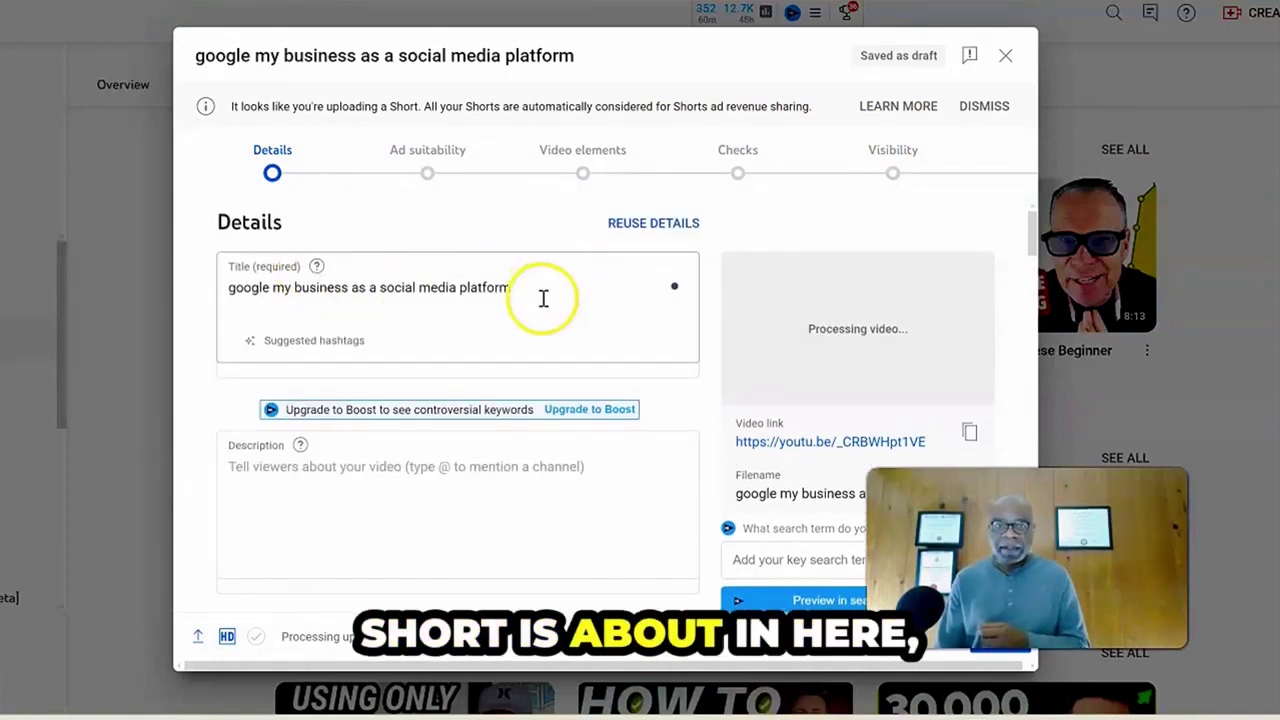
scroll(543, 294, "down", 2)
scroll(414, 386, "up", 2)
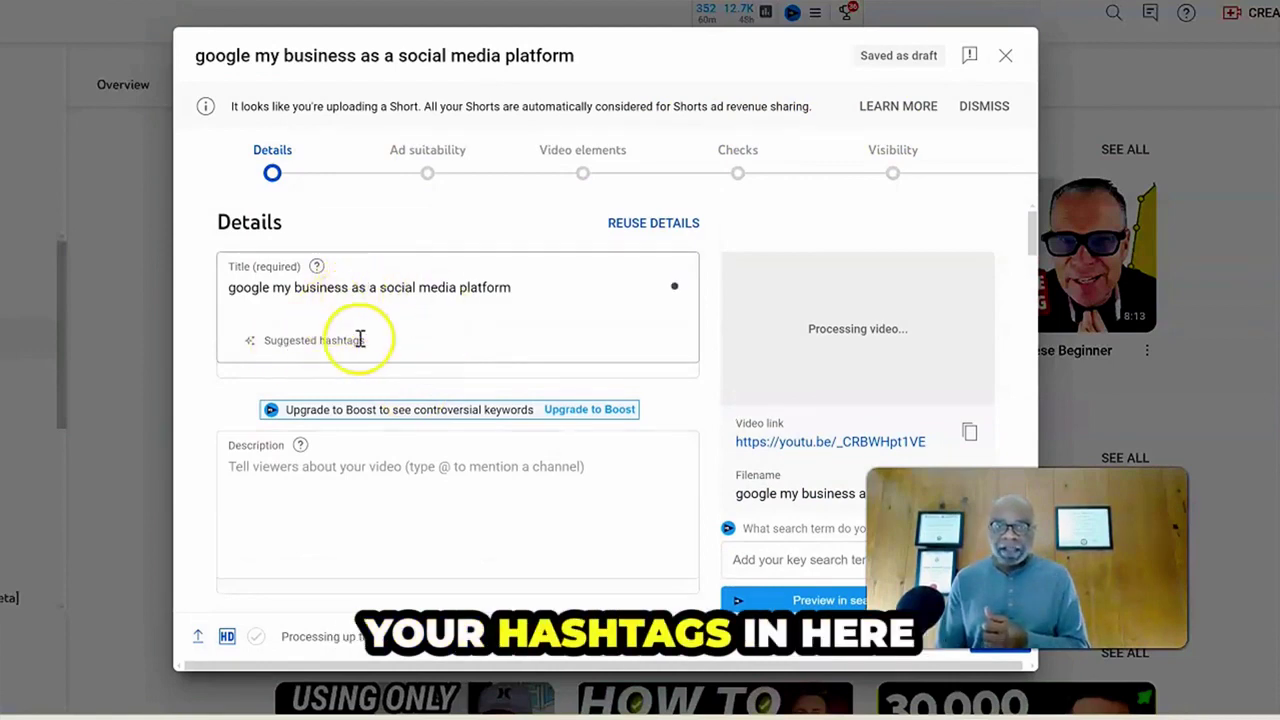
Examine the remaining upload details, from playlists, audience and paid promotion through tags, language, license, category and education options.
scroll(470, 360, "down", 6)
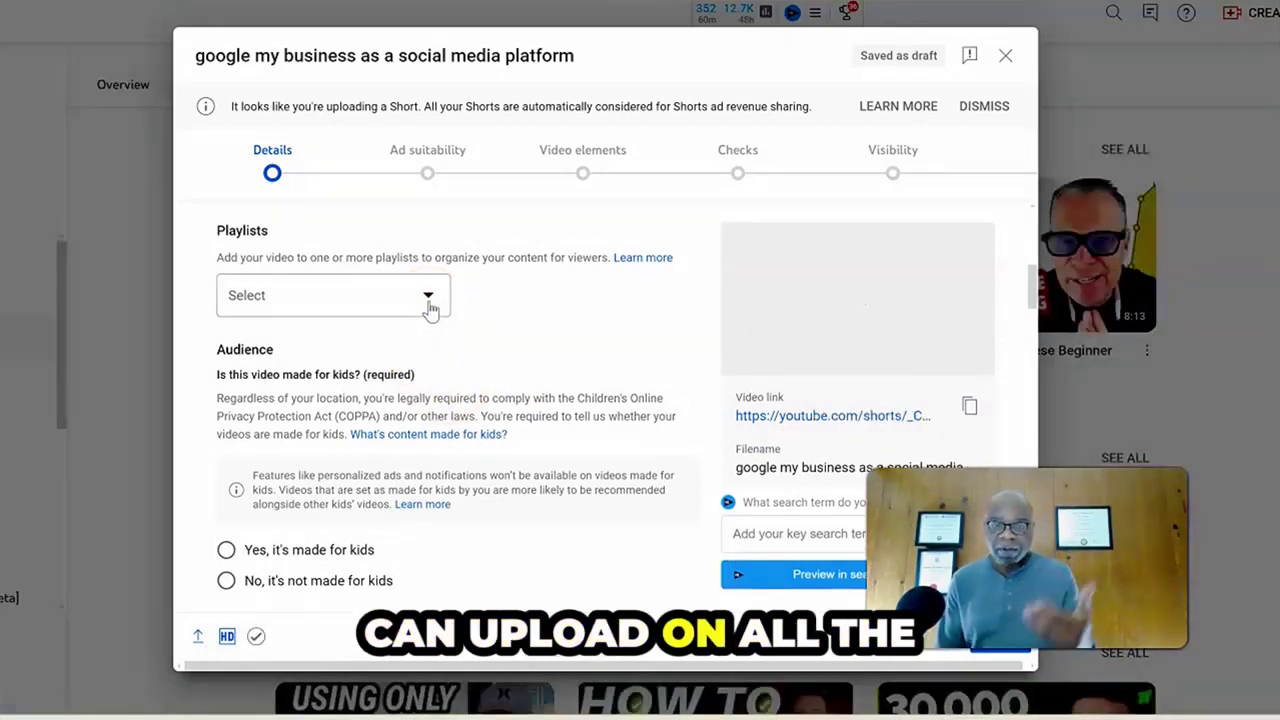
scroll(430, 310, "down", 5)
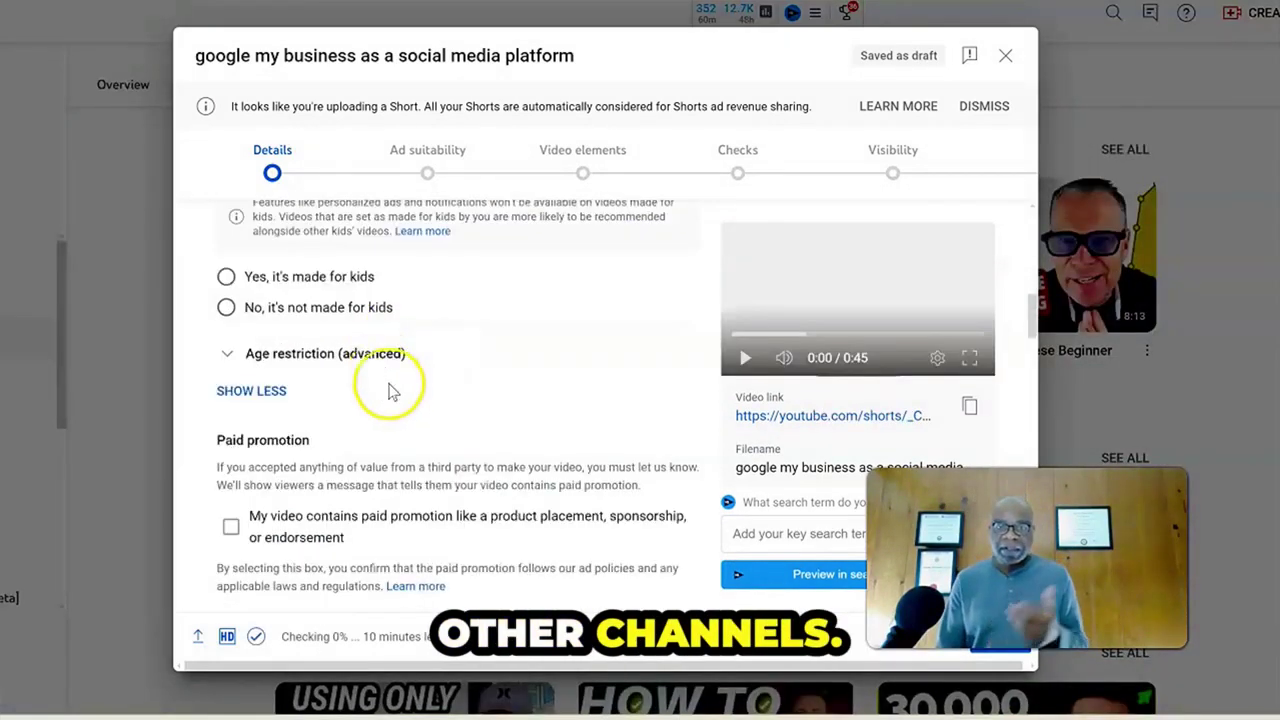
scroll(430, 410, "down", 10)
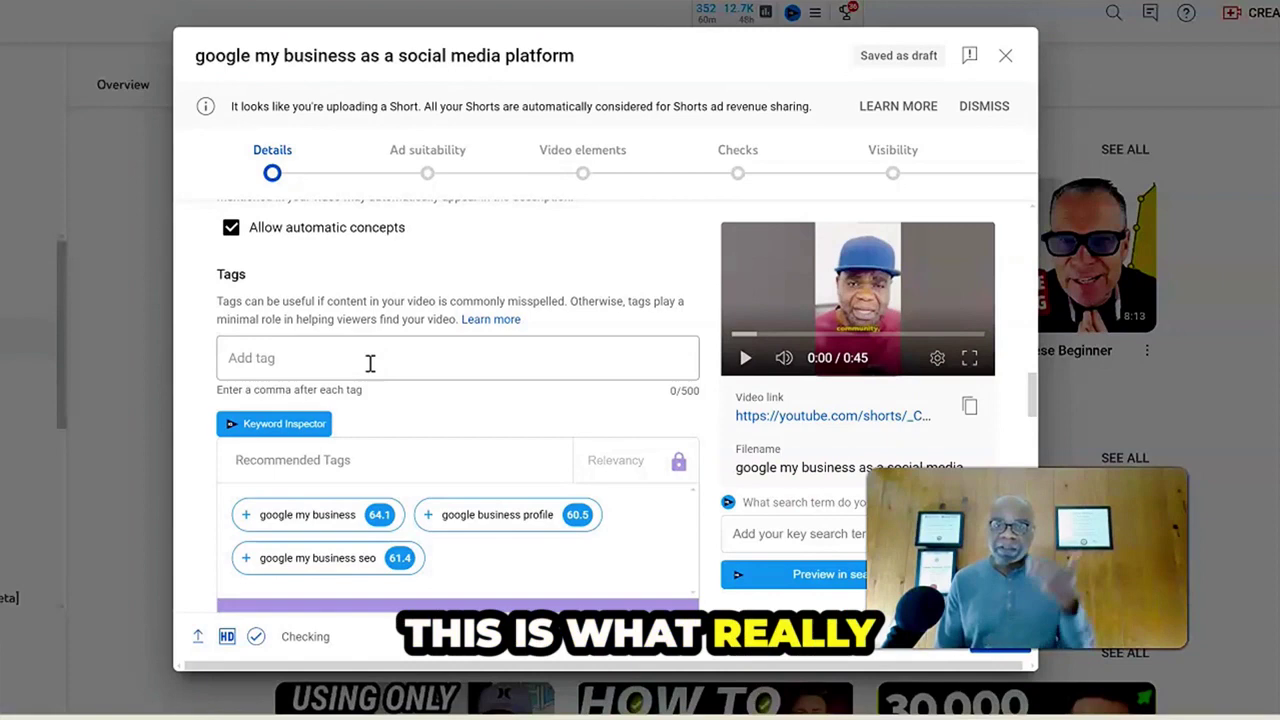
scroll(370, 363, "down", 1)
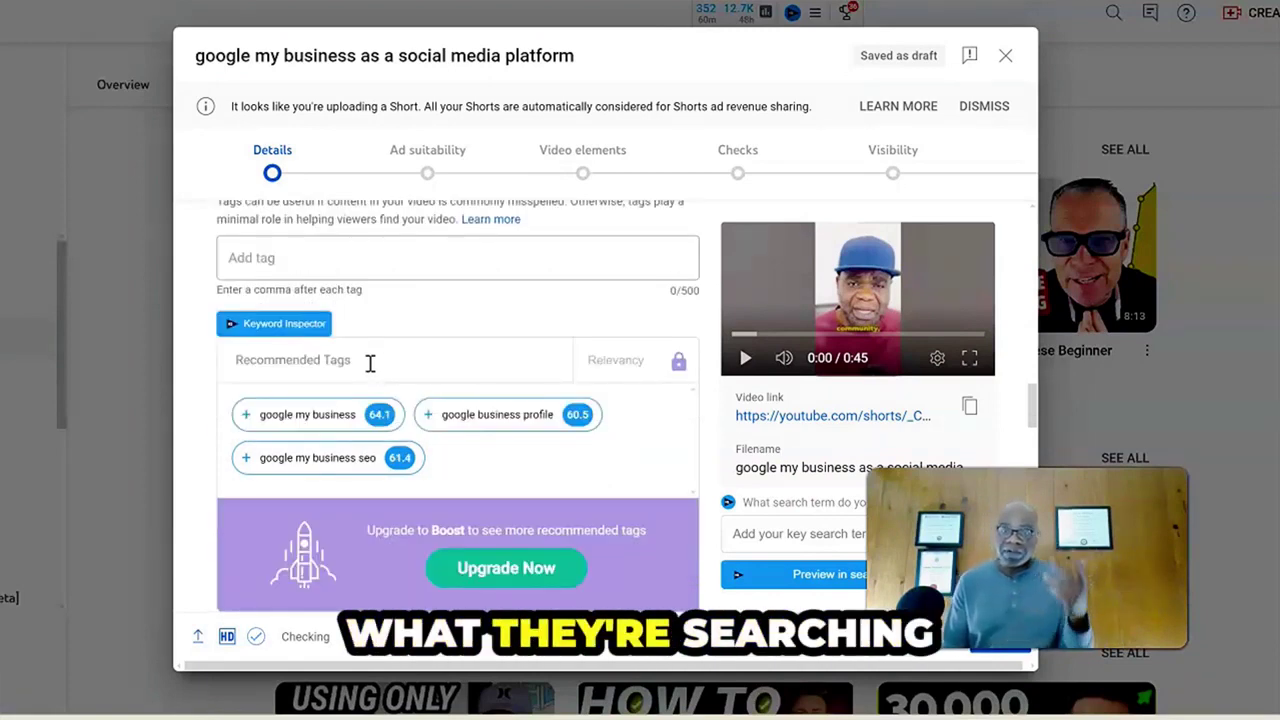
scroll(370, 363, "down", 2)
scroll(370, 363, "down", 7)
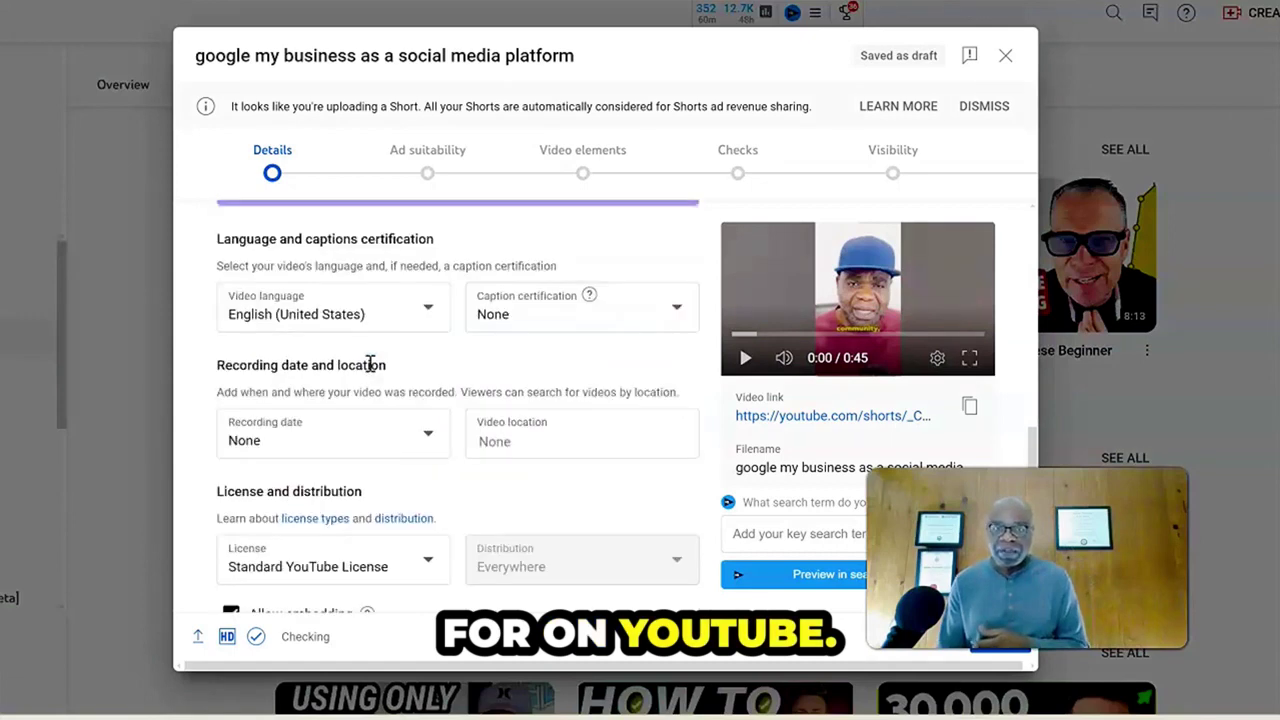
scroll(370, 363, "down", 3)
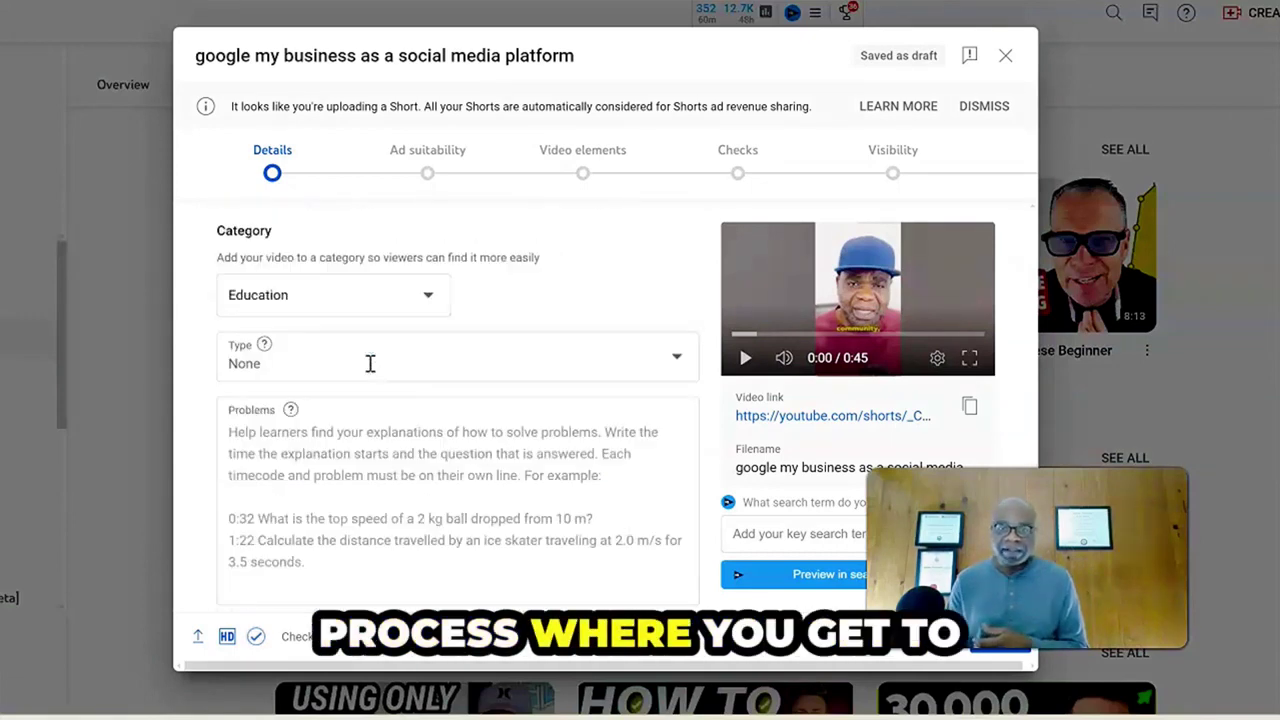
scroll(420, 400, "down", 6)
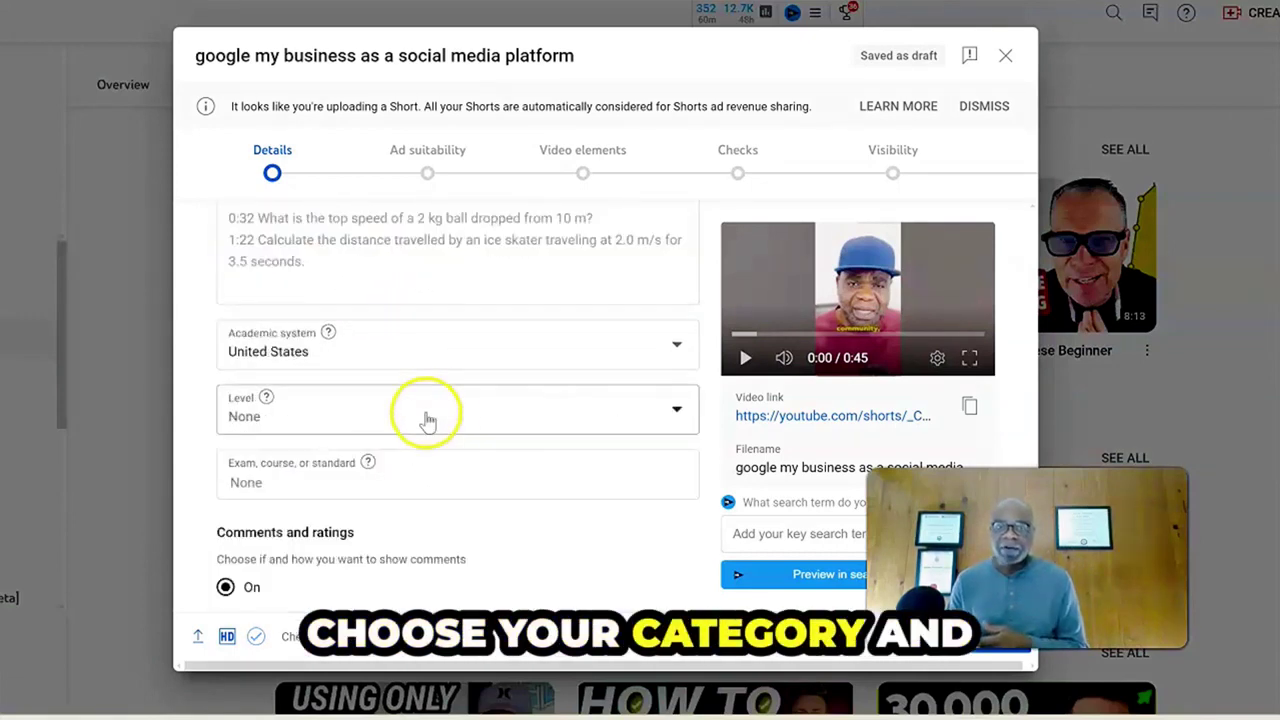
scroll(437, 420, "up", 5)
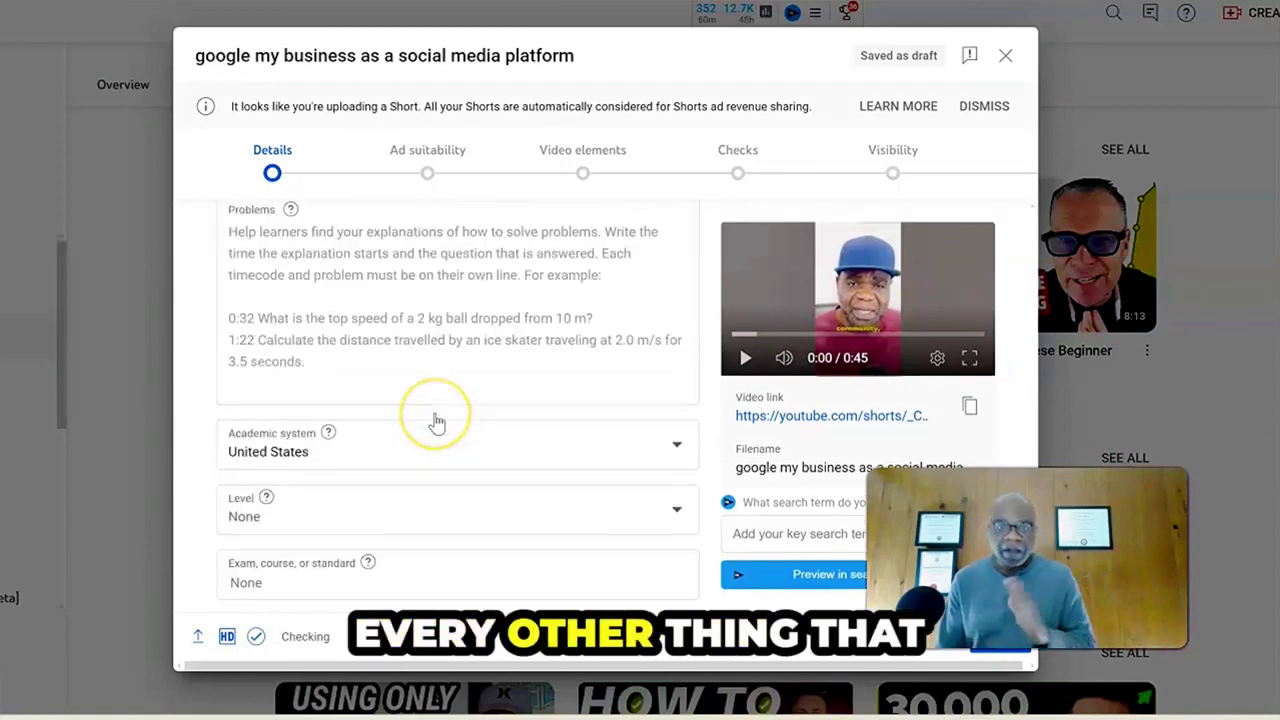
scroll(437, 420, "up", 2)
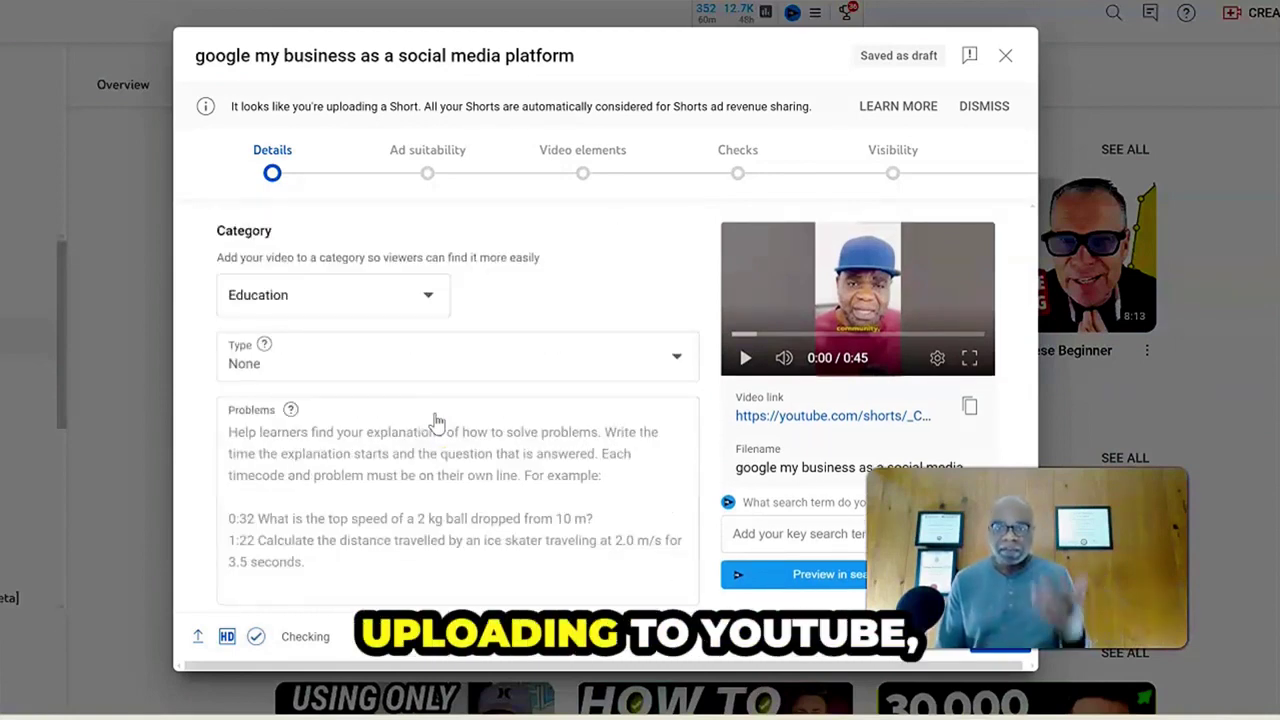
Answer the required audience question by marking the Short as not made for kids.
left_click(446, 157)
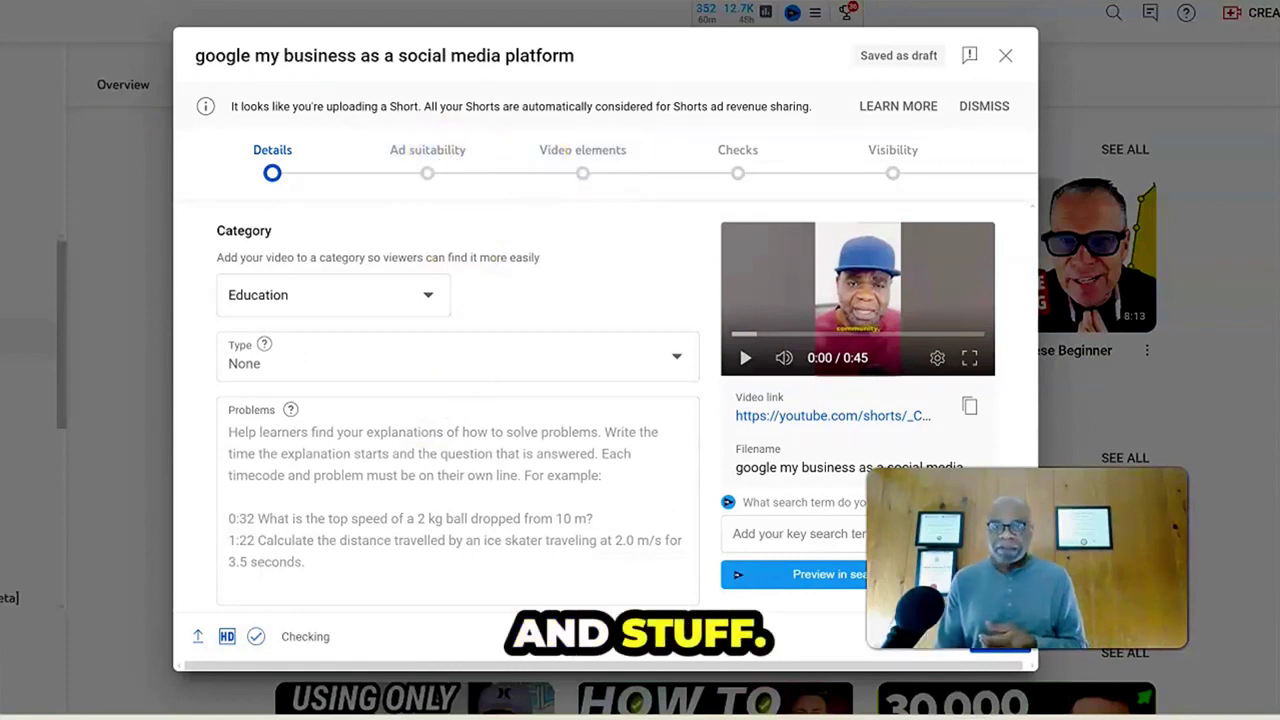
left_click(1005, 650)
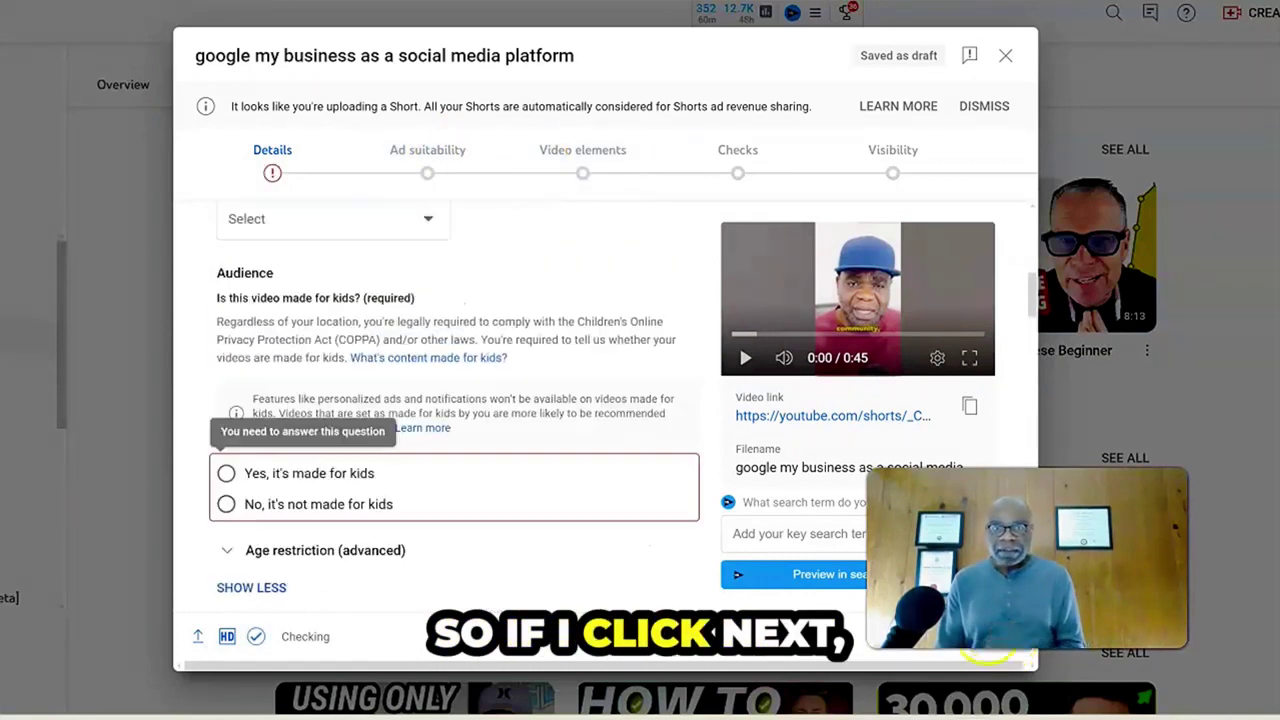
left_click(226, 504)
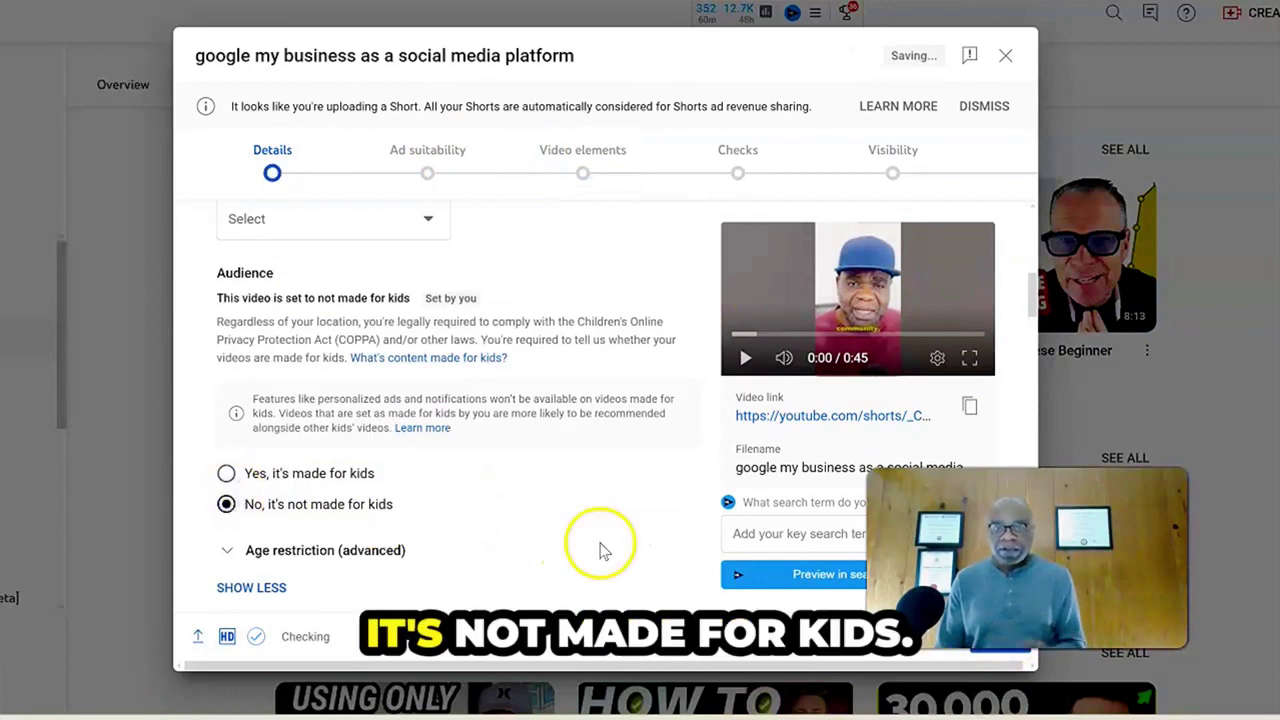
Add the Short to the "Google My Business & Google Business Profile Tutorials and Tips" playlist.
left_click(414, 220)
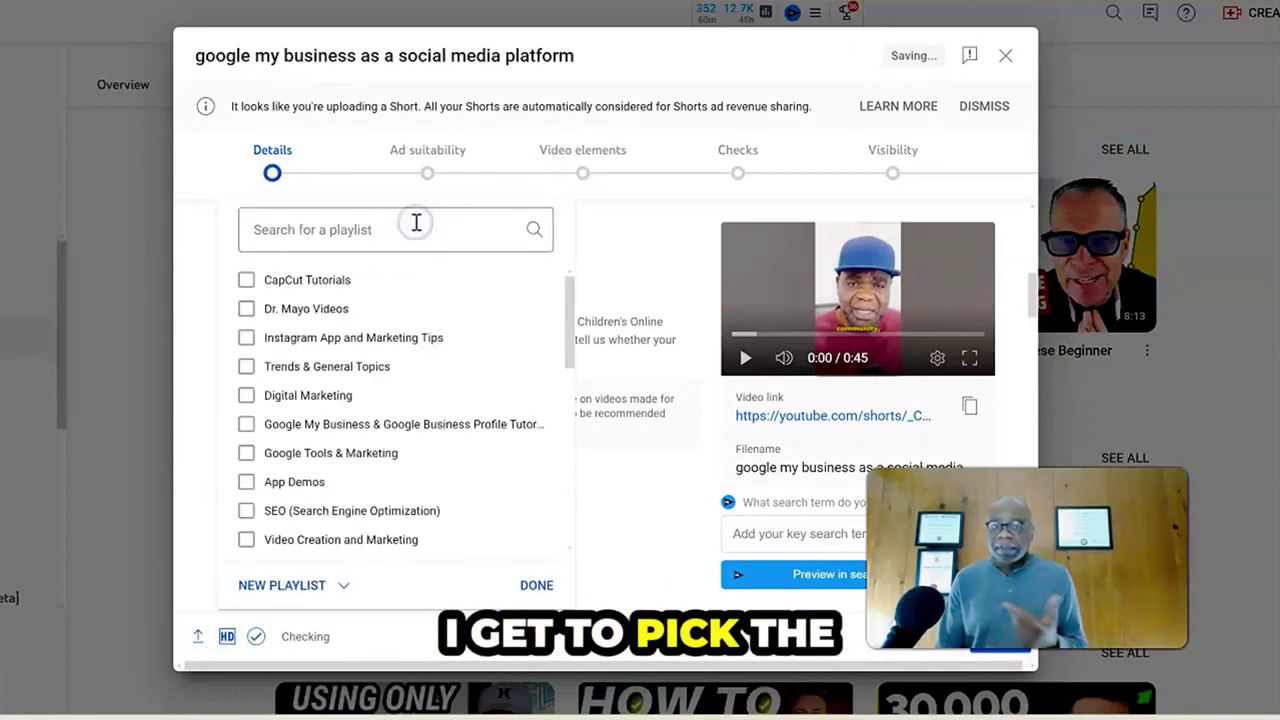
left_click(245, 455)
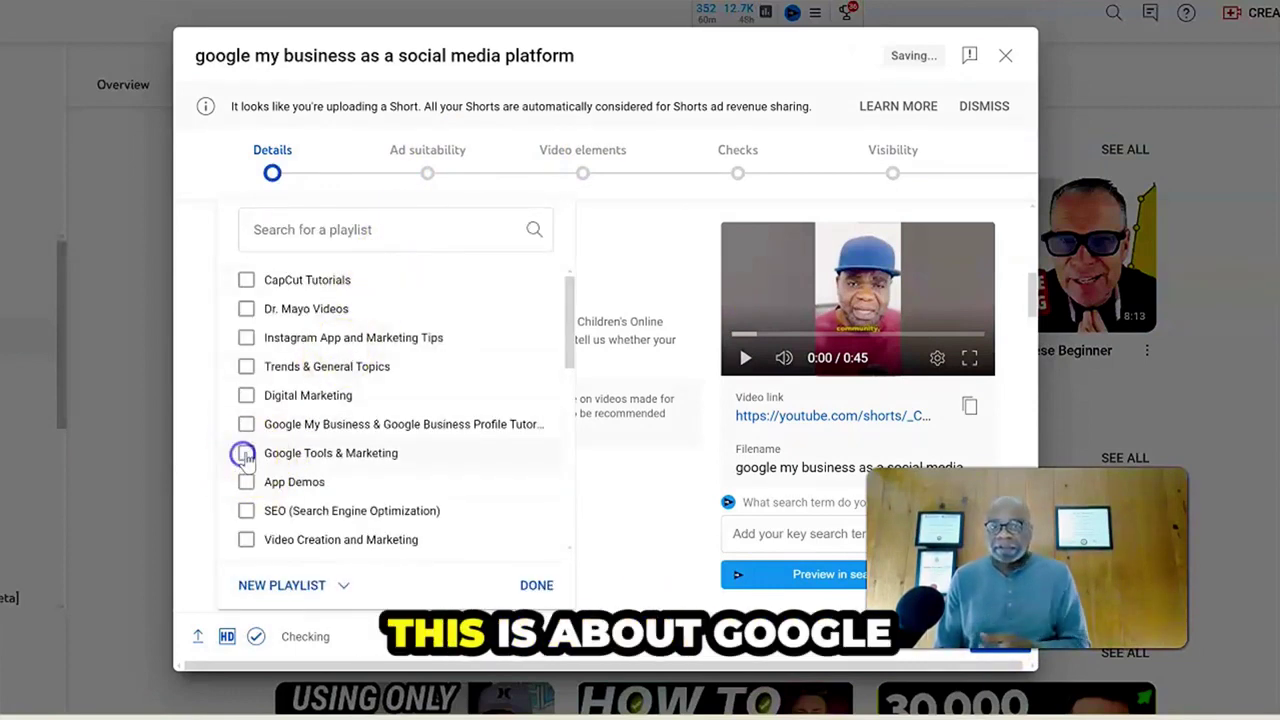
left_click(534, 585)
left_click(430, 226)
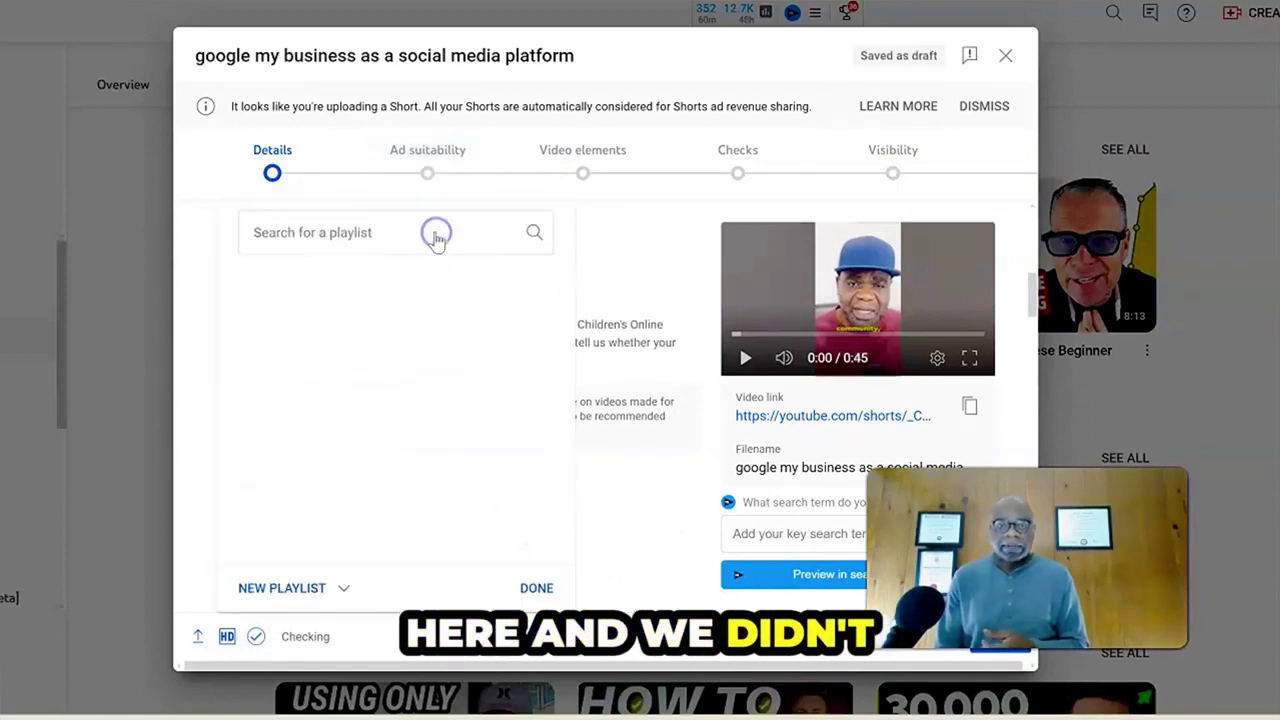
left_click(247, 430)
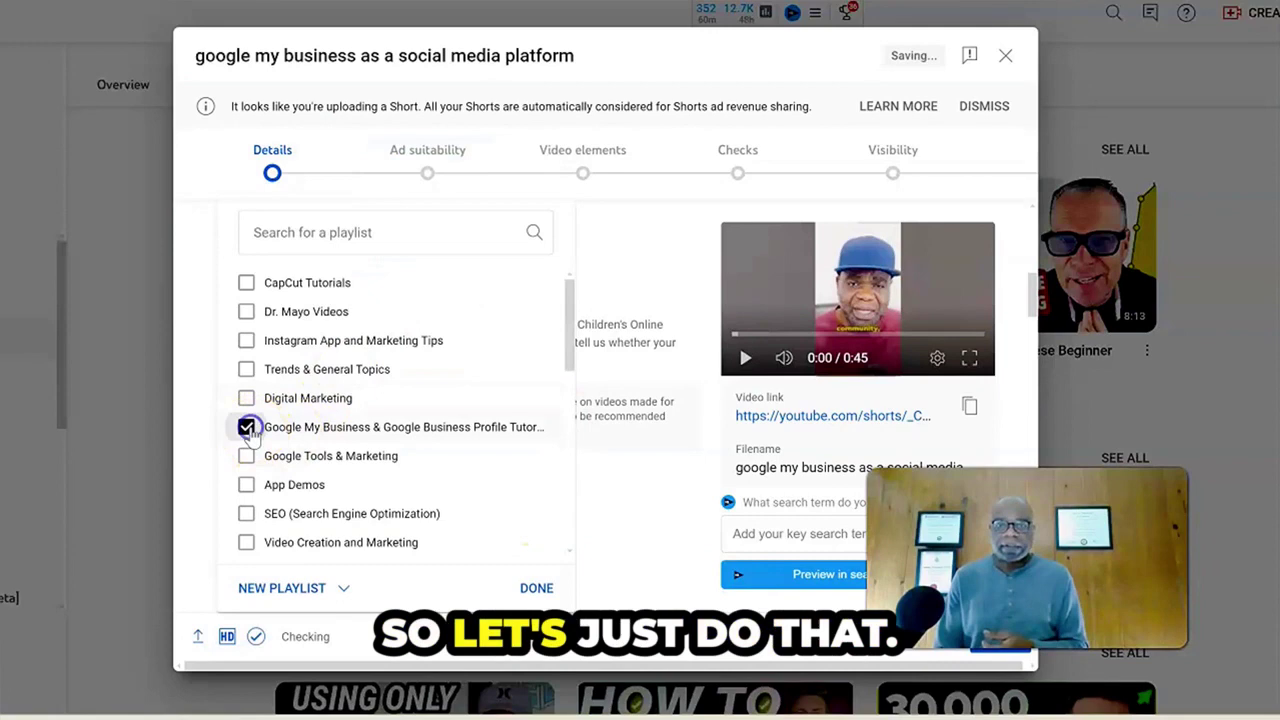
left_click(536, 588)
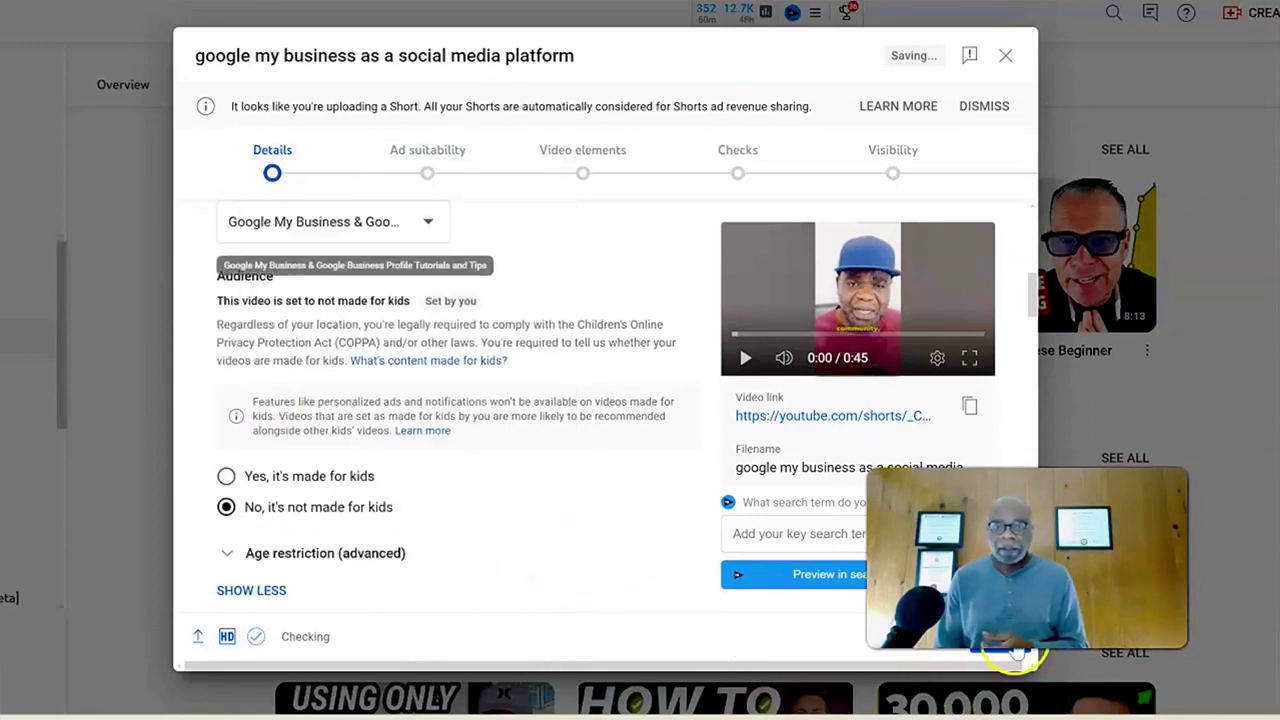
Continue to ad suitability, declare that none of the listed content types apply, and submit the rating.
left_click(1015, 650)
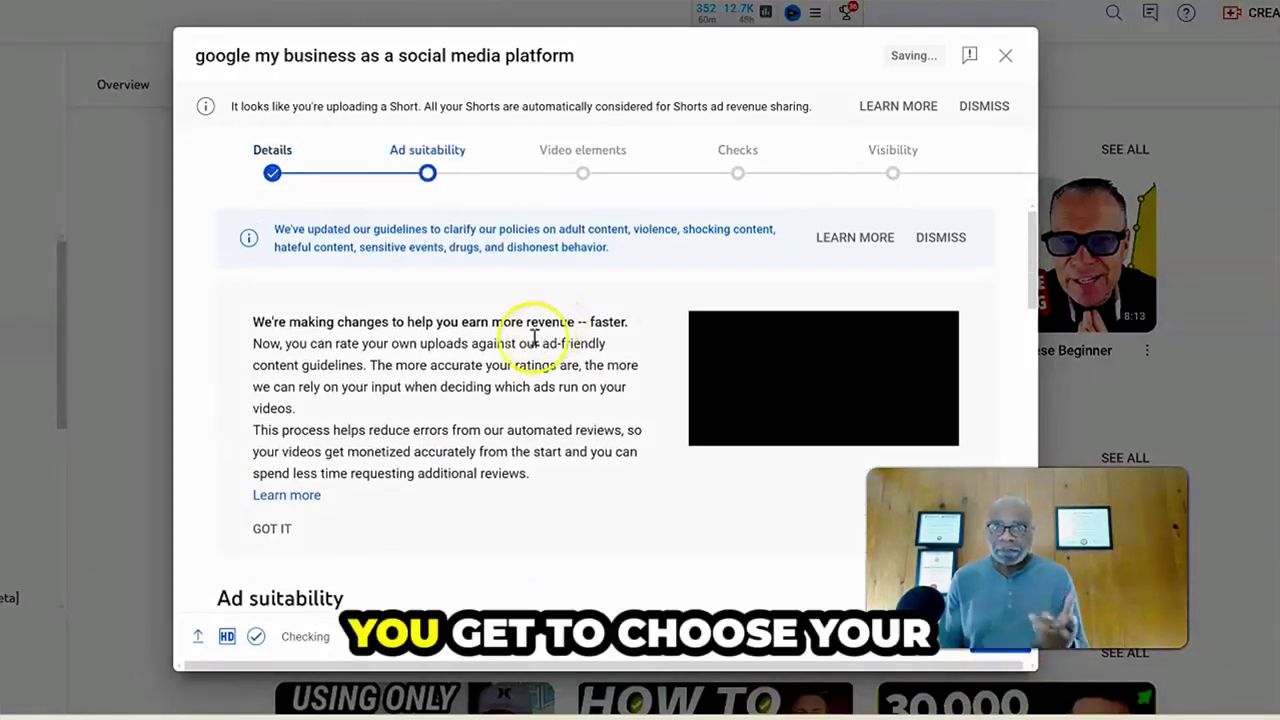
scroll(465, 395, "down", 5)
scroll(484, 410, "down", 6)
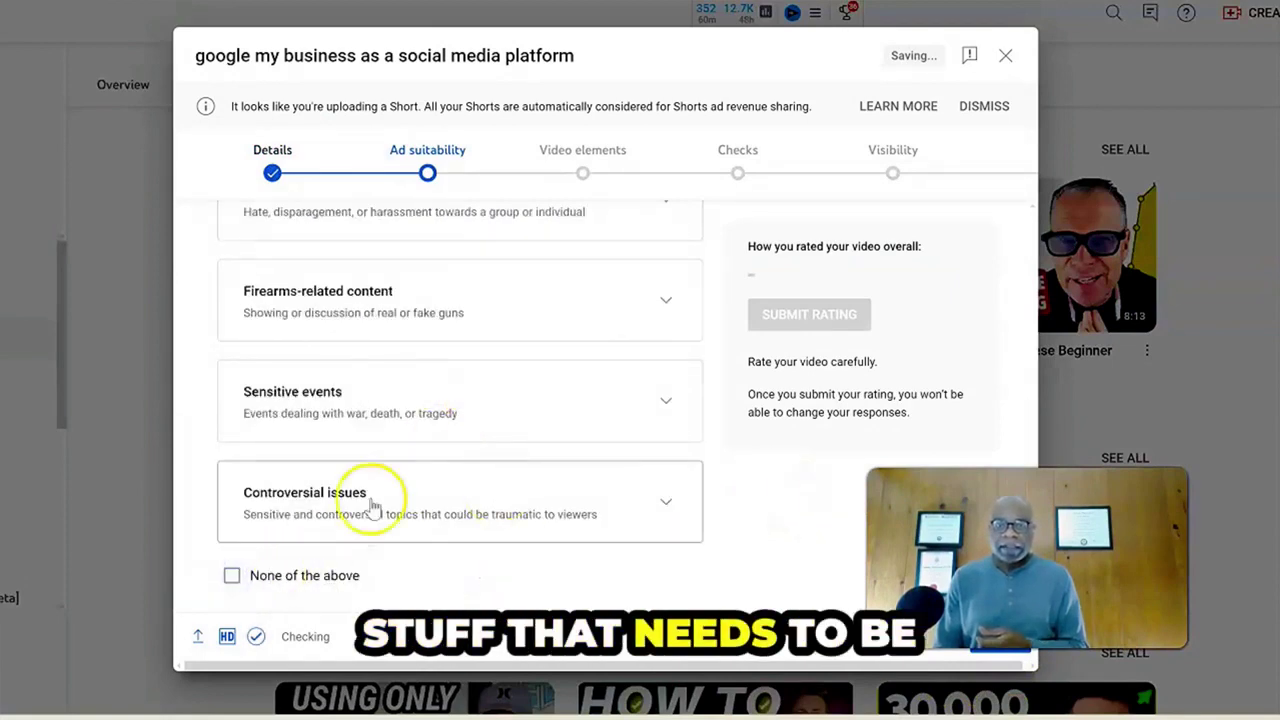
left_click(231, 575)
left_click(813, 240)
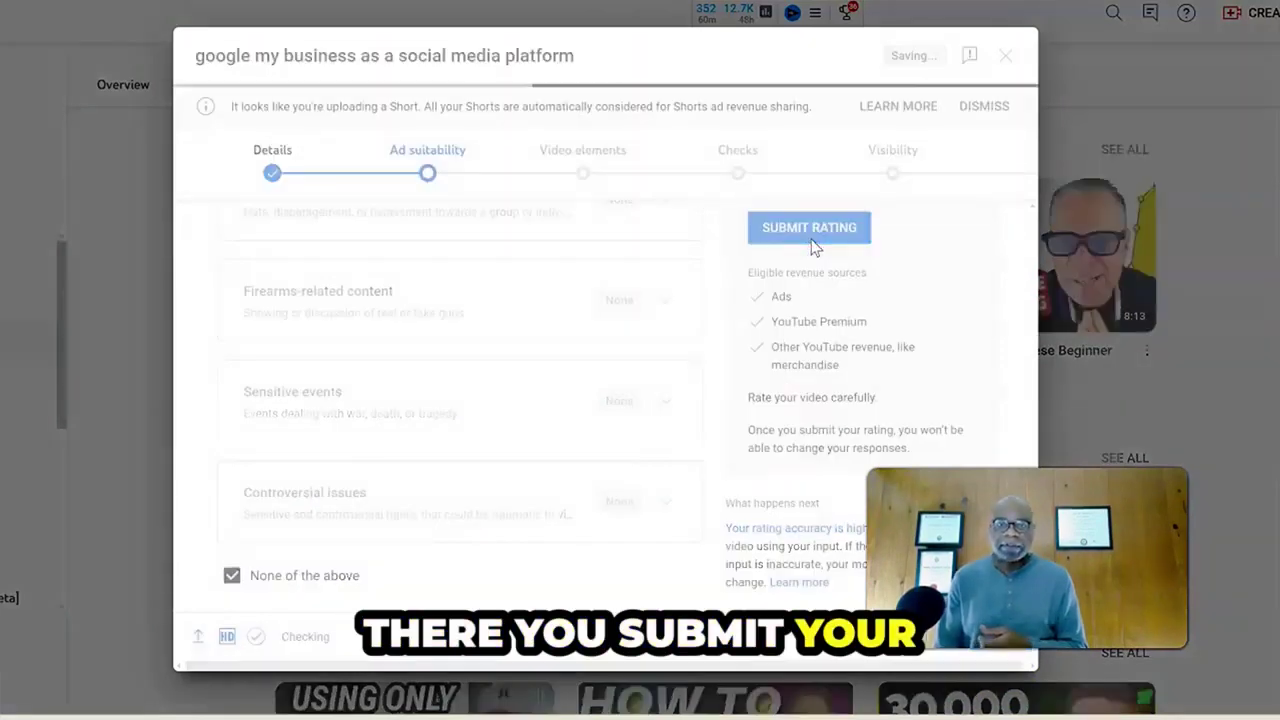
left_click(672, 240)
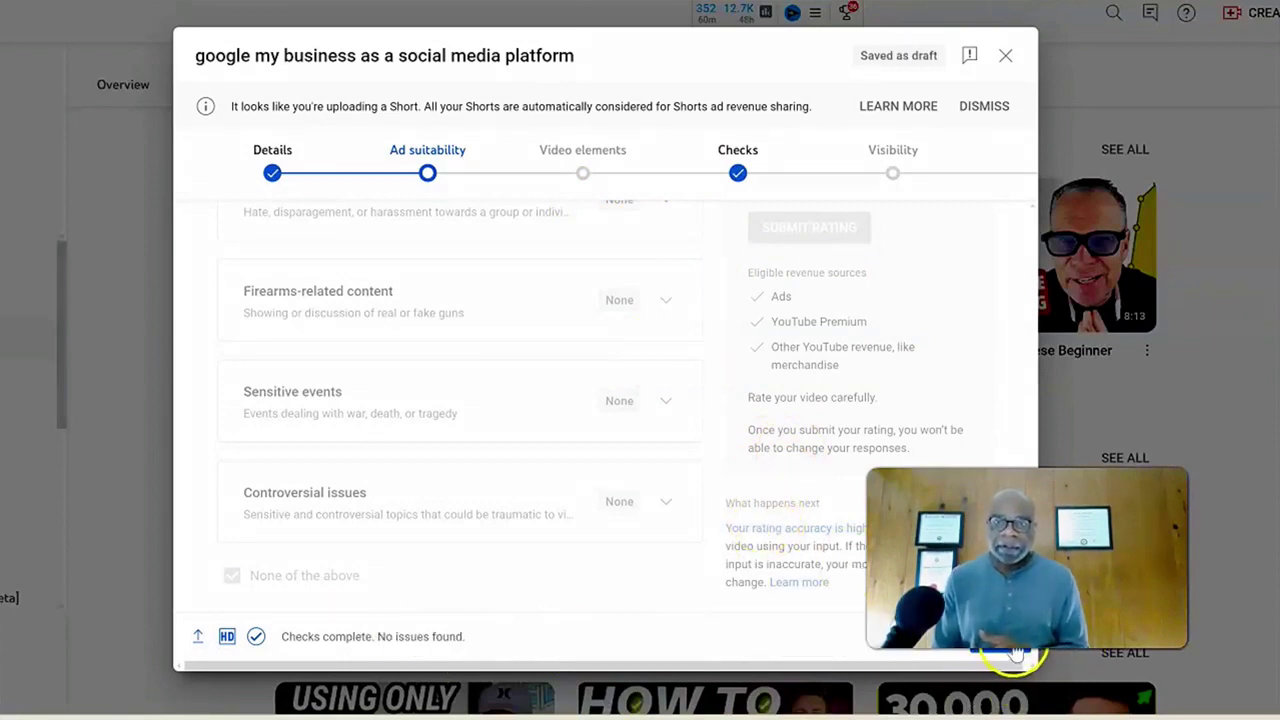
Advance through the video elements and checks stages to the visibility settings without adding any elements.
left_click(1001, 652)
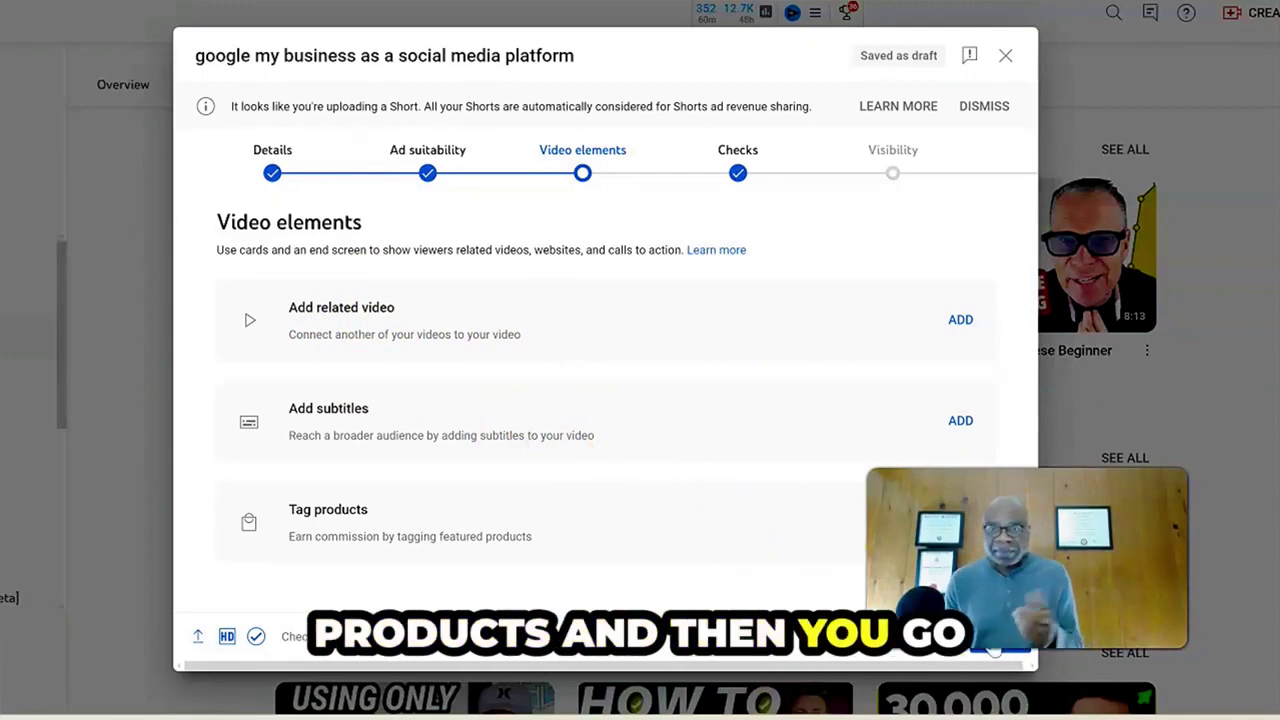
left_click(994, 650)
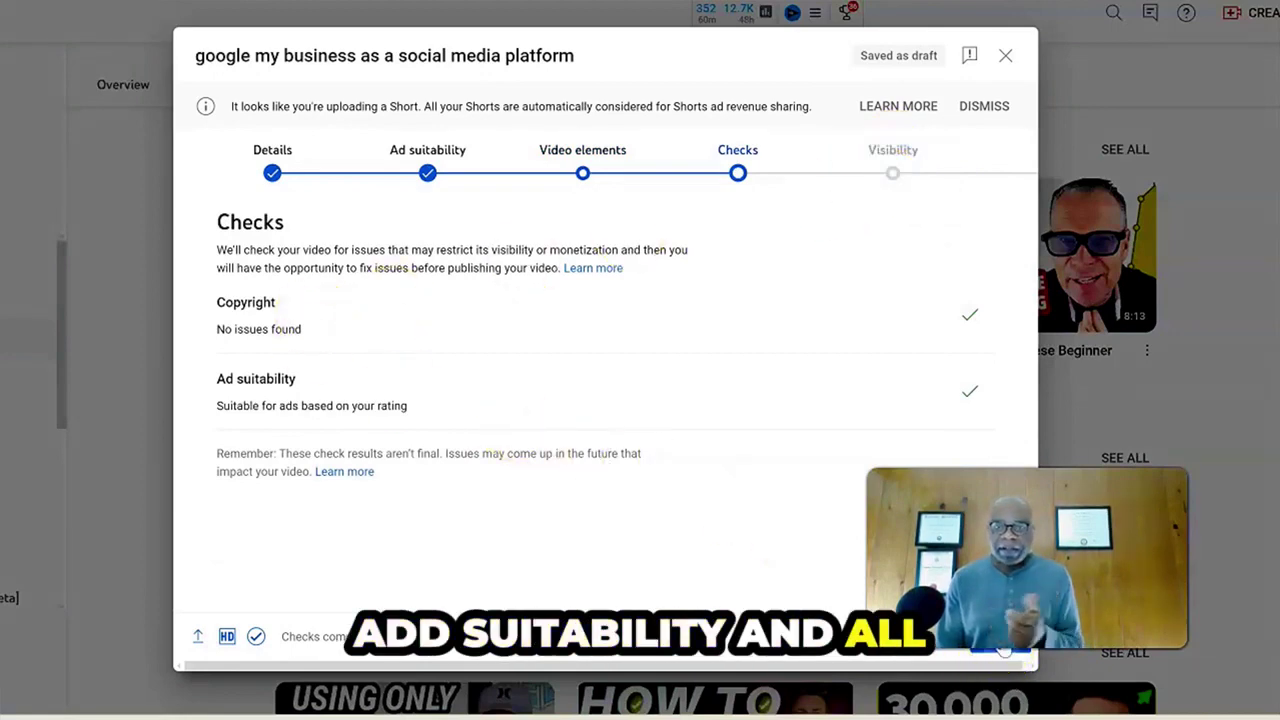
left_click(1003, 650)
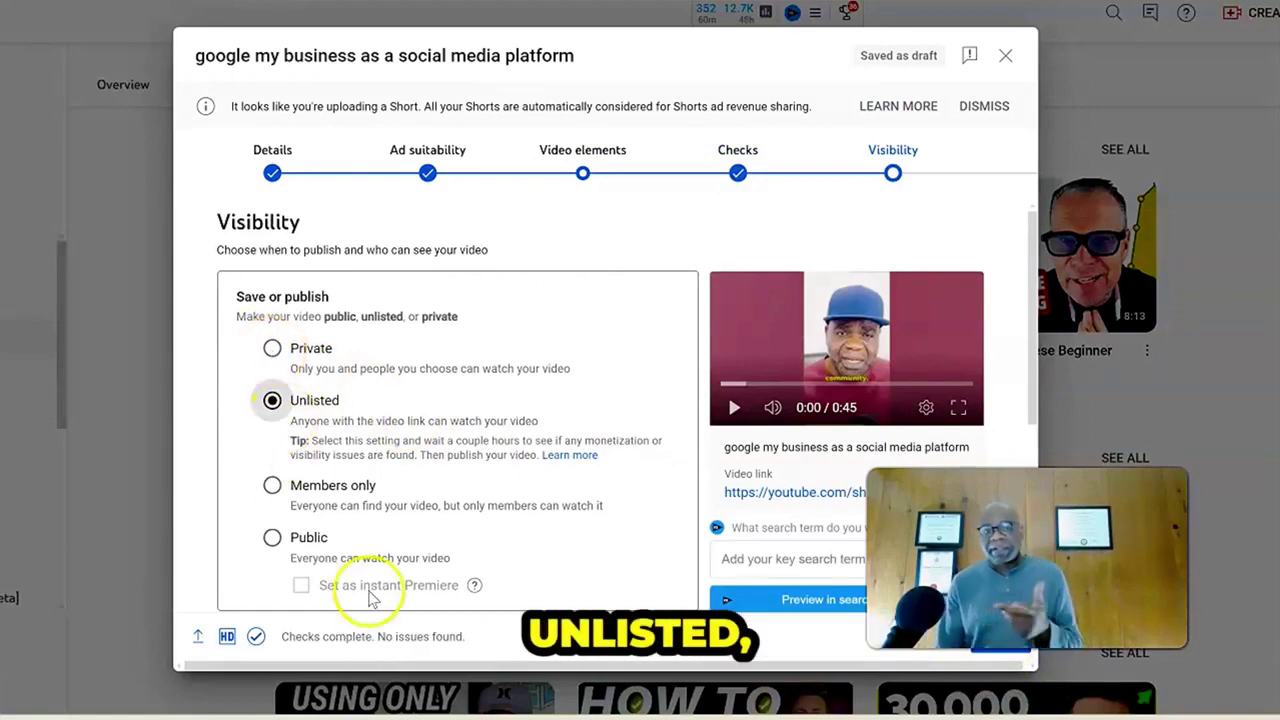
Review the remaining visibility and scheduling options, and close the upload dialog, leaving the Short as a draft.
scroll(700, 550, "down", 2)
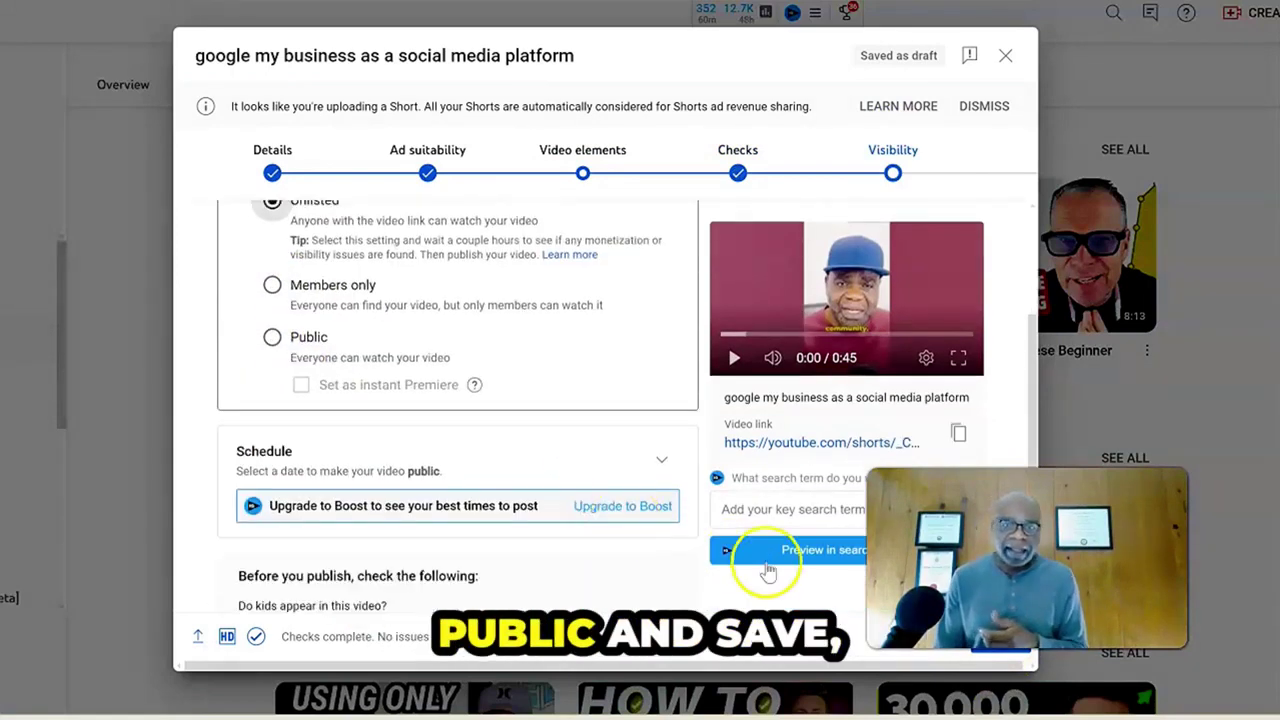
scroll(557, 486, "down", 2)
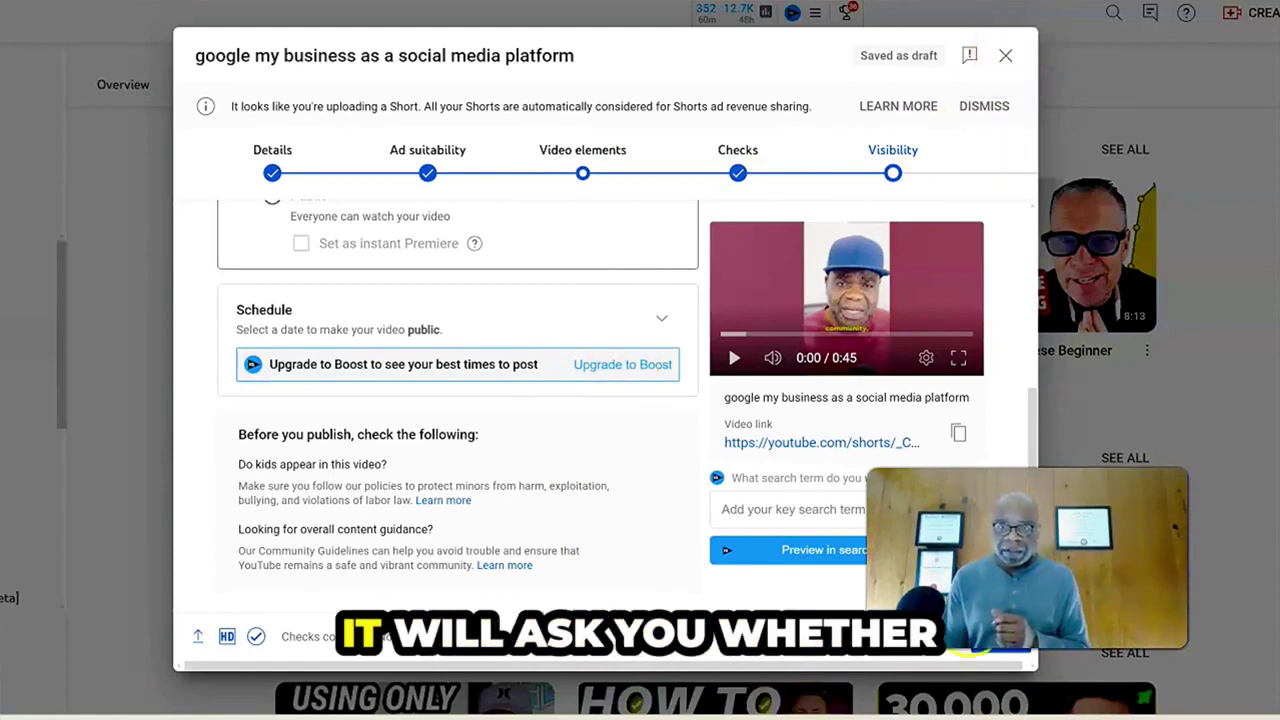
left_click(1012, 60)
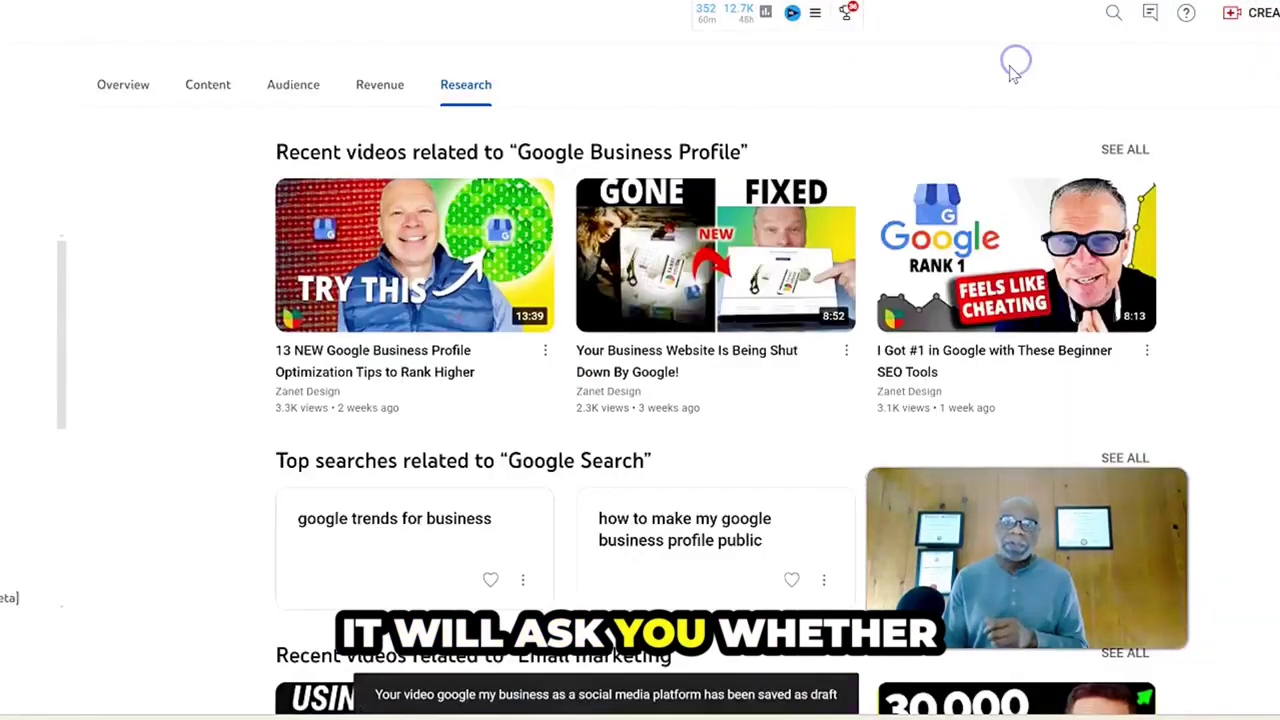
left_click(744, 365)
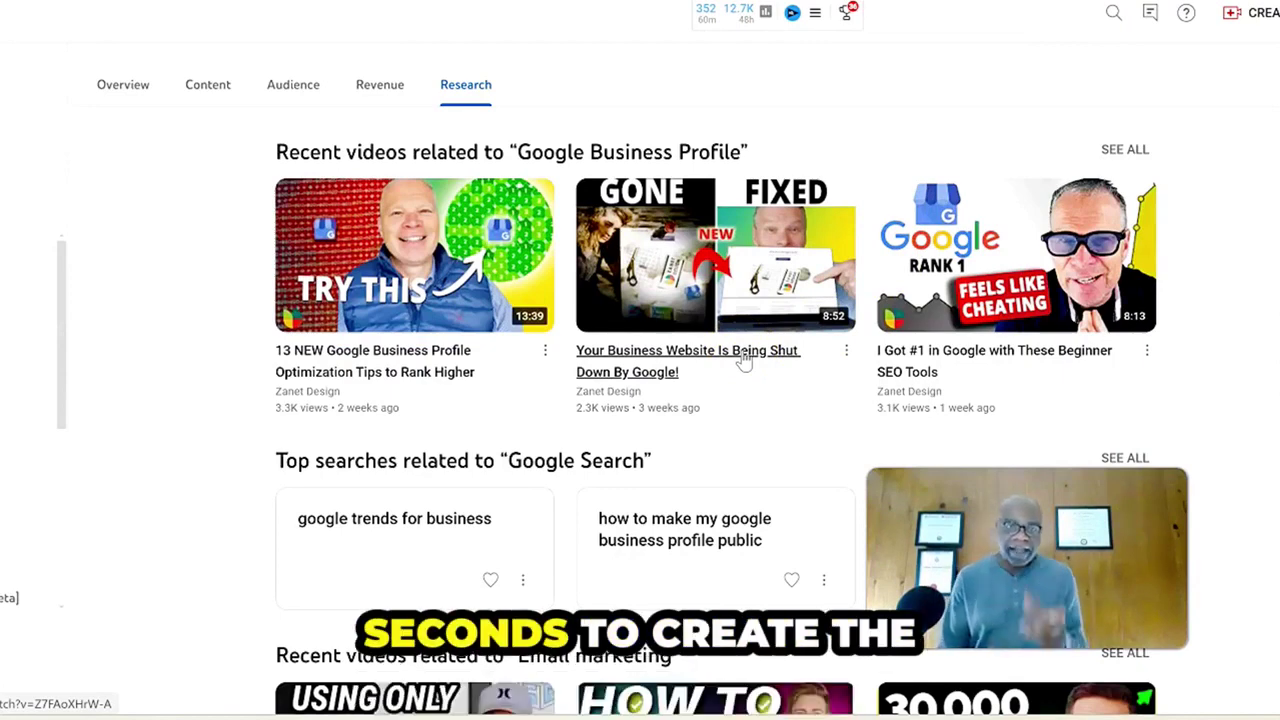
left_click(744, 364)
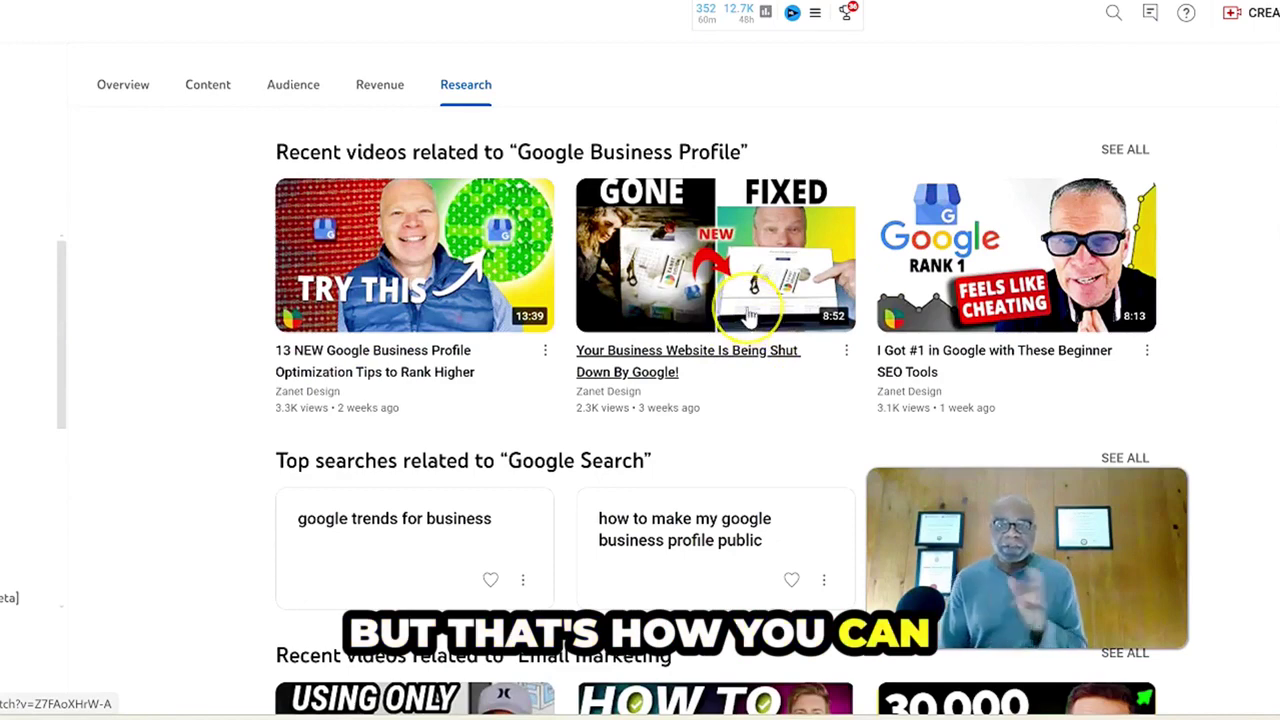
left_click(705, 295)
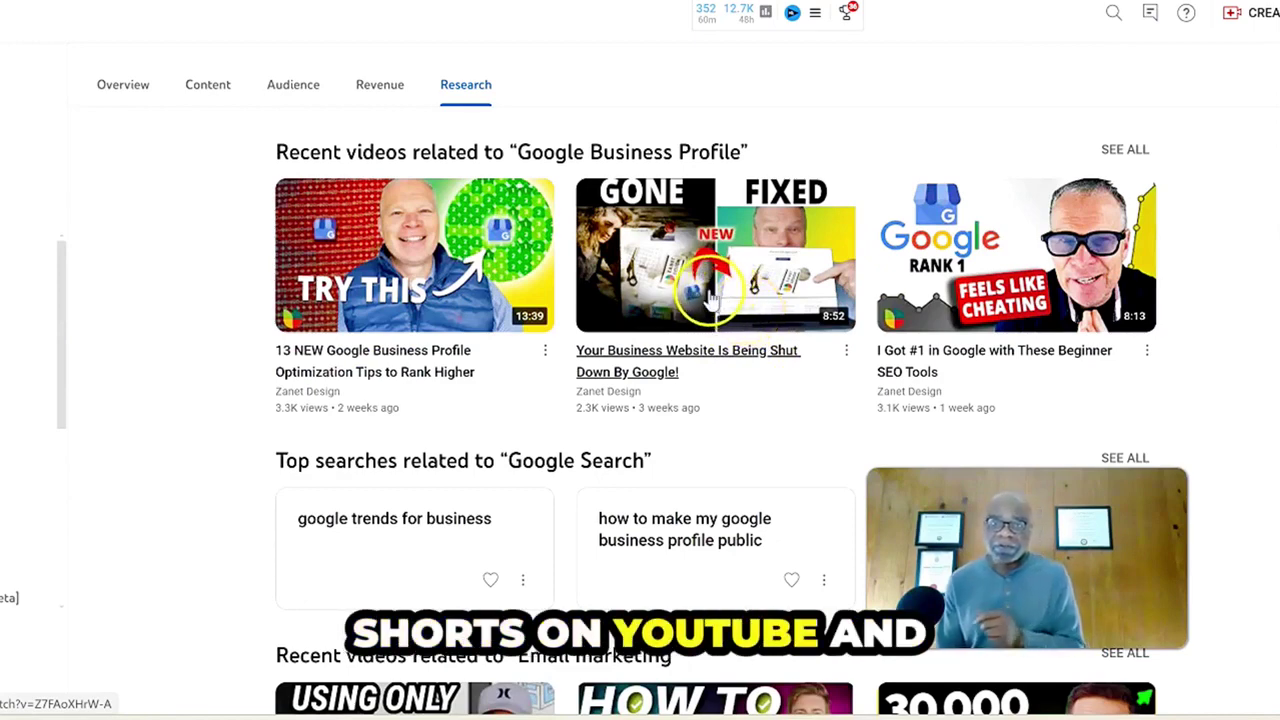